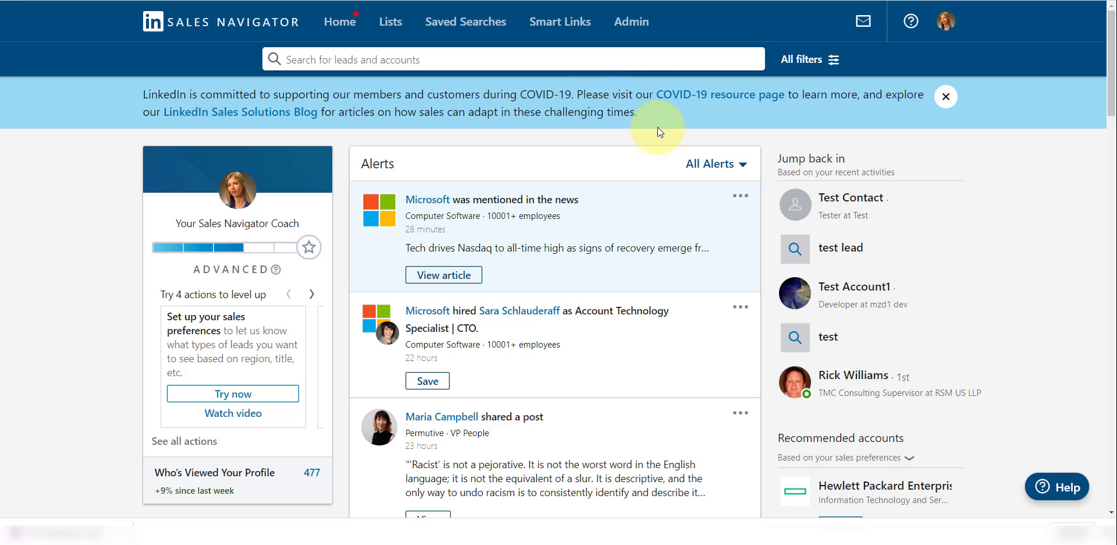
Go to Admin, start Invite users, and review the Admin Home objective cards, including Connect your CRM
{"action": "left_click", "coordinate": [639, 26]}
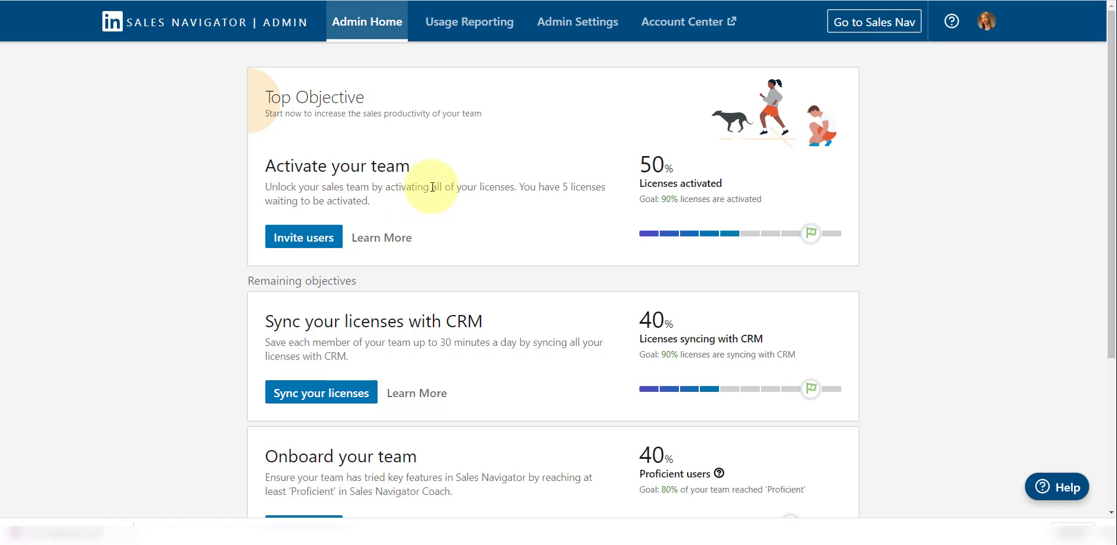
{"action": "left_click", "coordinate": [309, 242]}
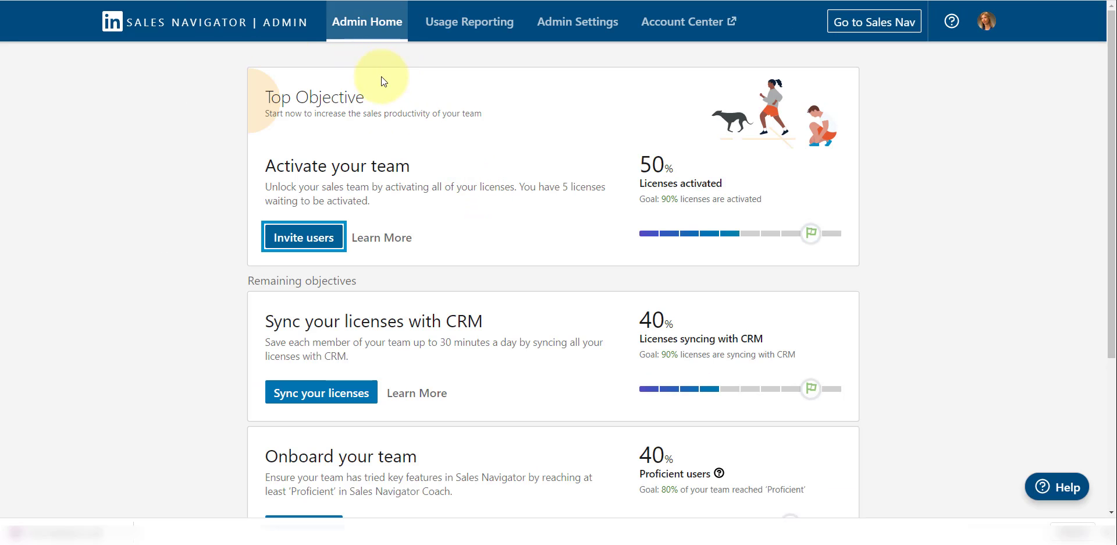
{"action": "scroll", "coordinate": [417, 293], "scroll_direction": "down", "scroll_amount": 1}
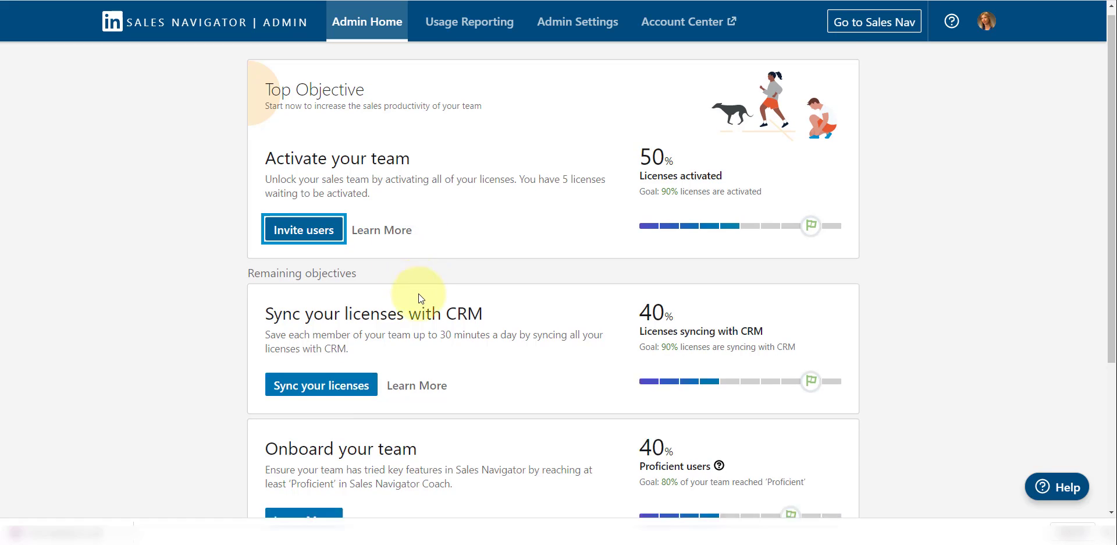
{"action": "scroll", "coordinate": [379, 320], "scroll_direction": "down", "scroll_amount": 2}
{"action": "scroll", "coordinate": [465, 268], "scroll_direction": "down", "scroll_amount": 2}
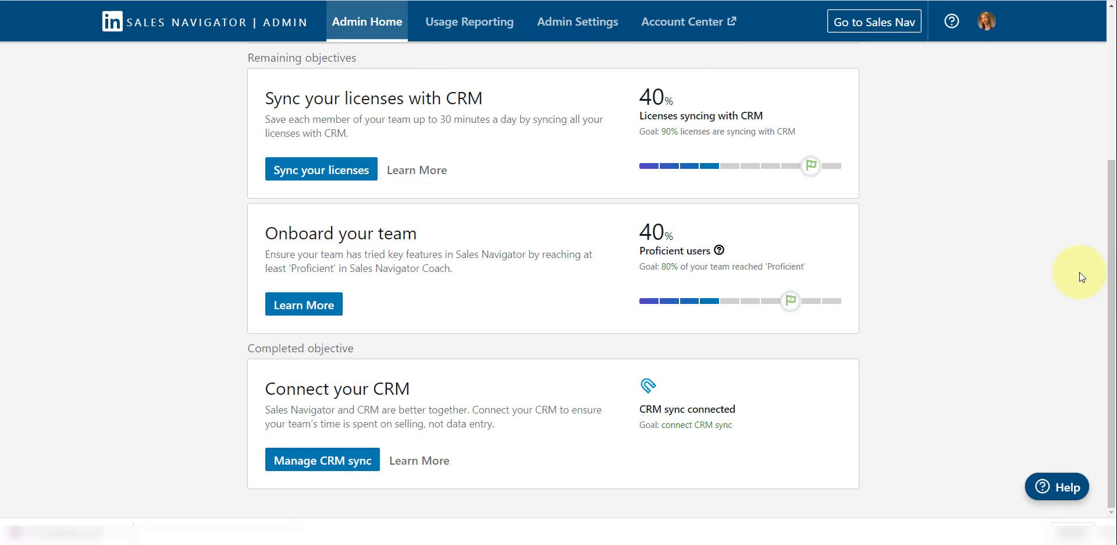
{"action": "scroll", "coordinate": [1080, 272], "scroll_direction": "up", "scroll_amount": 4}
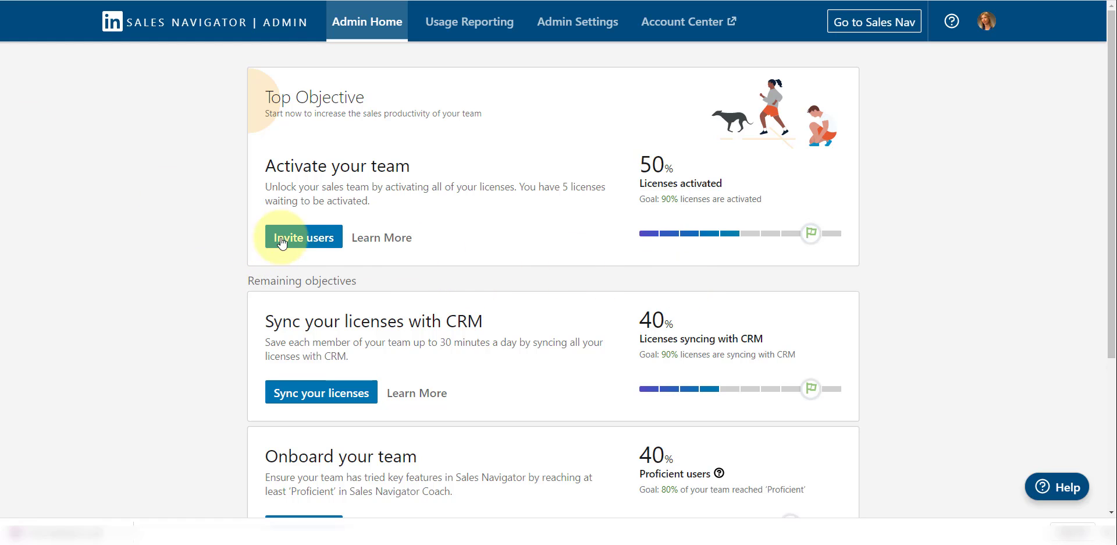
{"action": "left_click", "coordinate": [689, 23]}
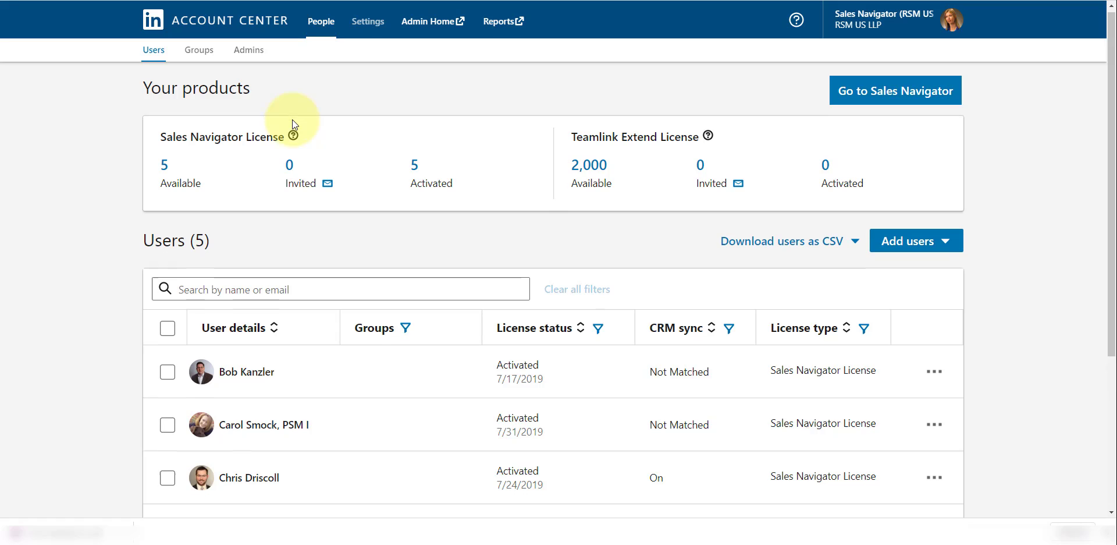
{"action": "scroll", "coordinate": [312, 169], "scroll_direction": "down", "scroll_amount": 1}
{"action": "scroll", "coordinate": [320, 198], "scroll_direction": "up", "scroll_amount": 1}
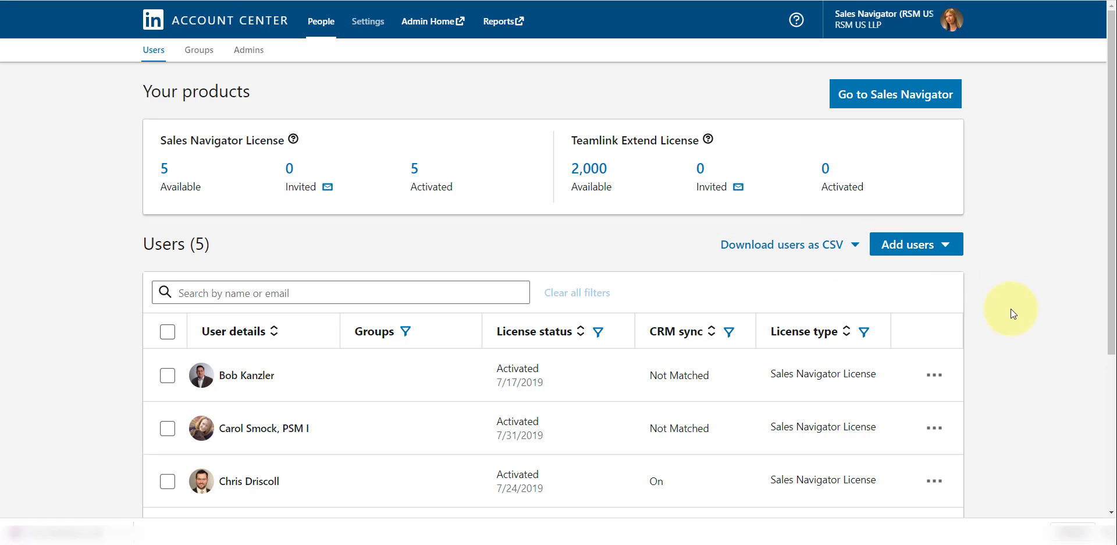
{"action": "left_click", "coordinate": [934, 374]}
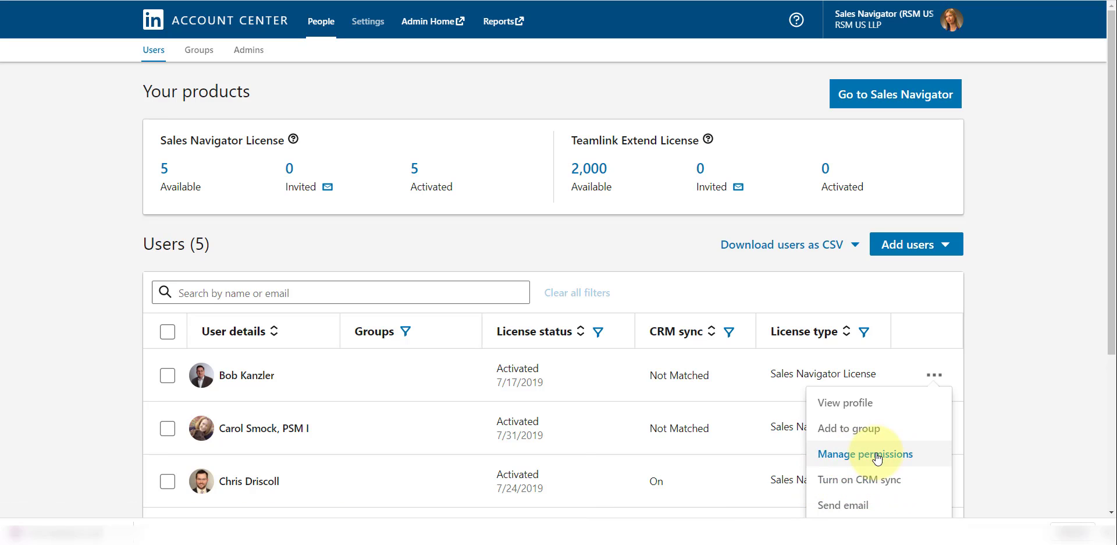
{"action": "left_click", "coordinate": [1032, 424]}
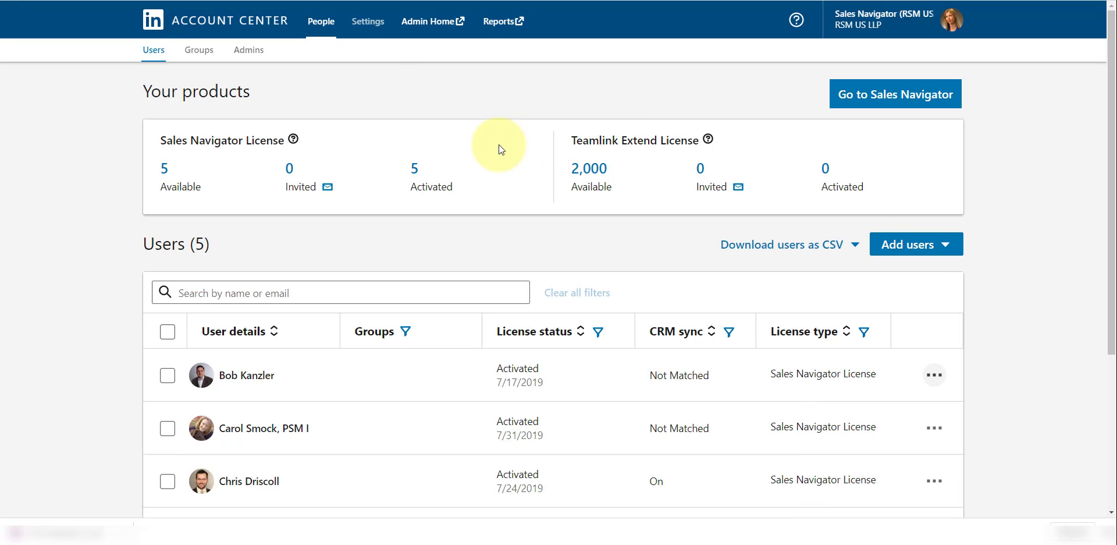
{"action": "left_click", "coordinate": [175, 0]}
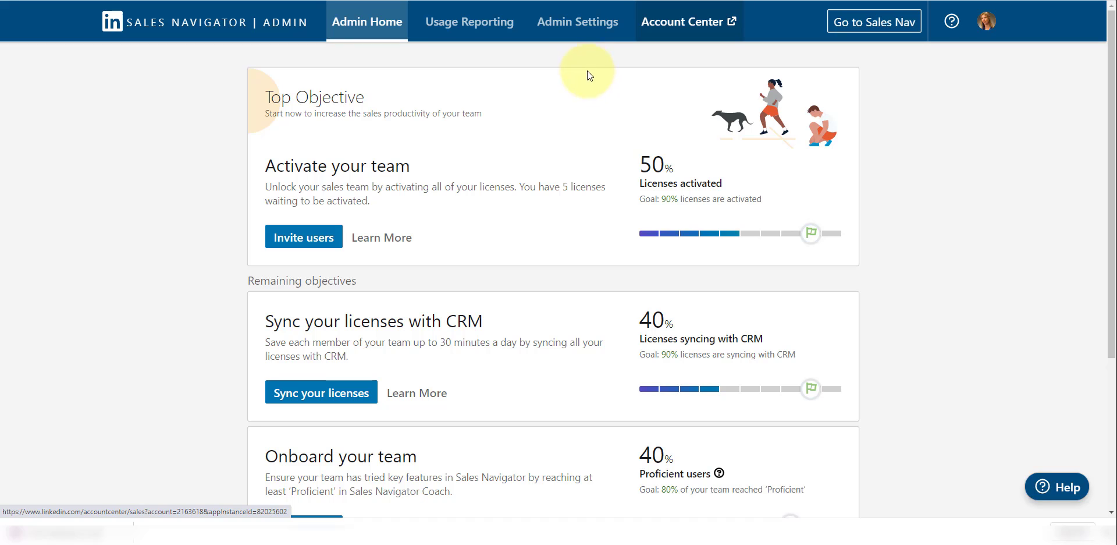
Open Admin Settings and expand the Smart Links section, which shows Smart Links enabled
{"action": "left_click", "coordinate": [579, 26]}
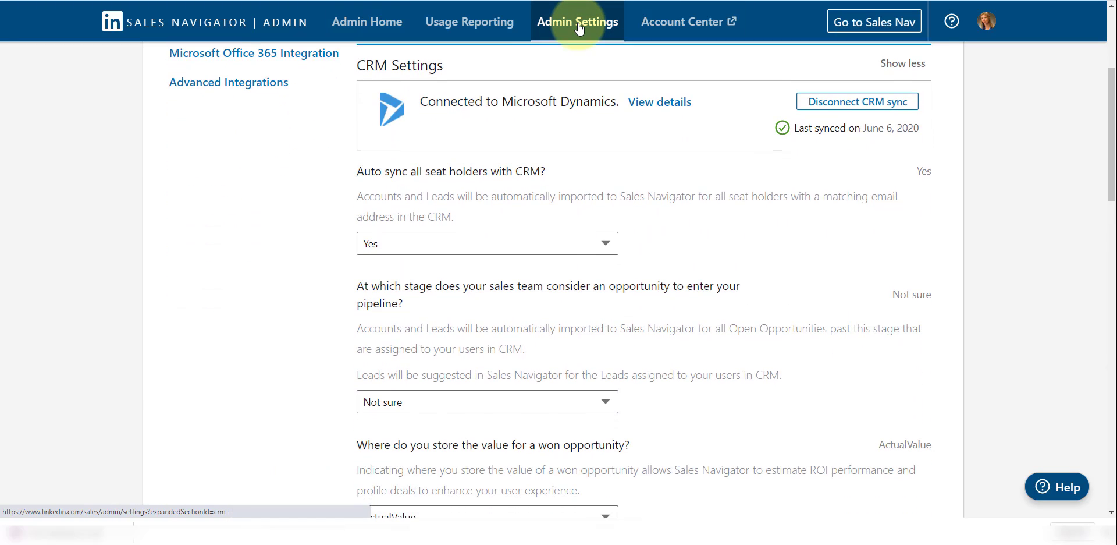
{"action": "scroll", "coordinate": [821, 223], "scroll_direction": "up", "scroll_amount": 3}
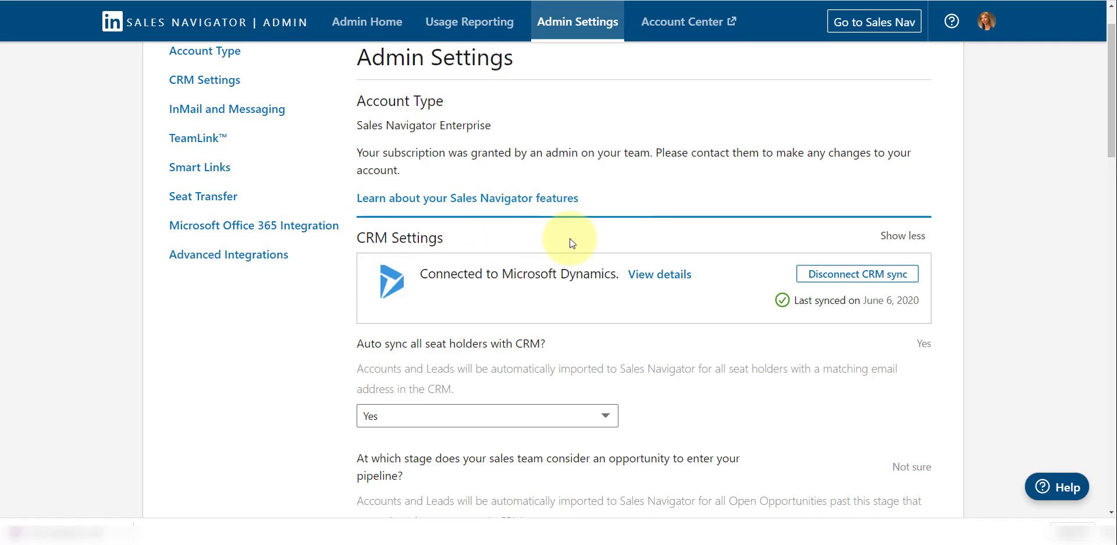
{"action": "scroll", "coordinate": [570, 239], "scroll_direction": "up", "scroll_amount": 1}
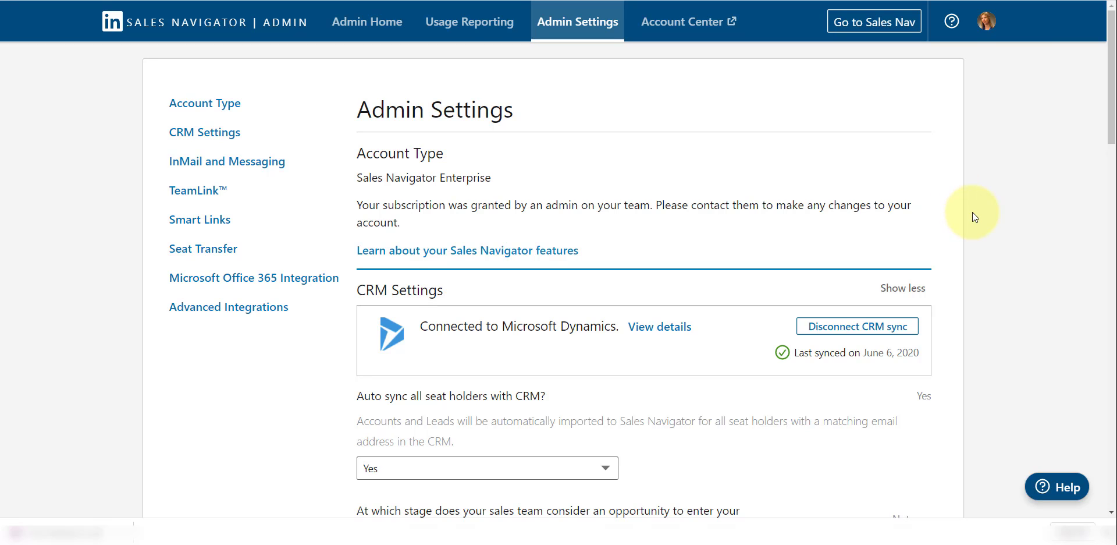
{"action": "scroll", "coordinate": [973, 211], "scroll_direction": "down", "scroll_amount": 8}
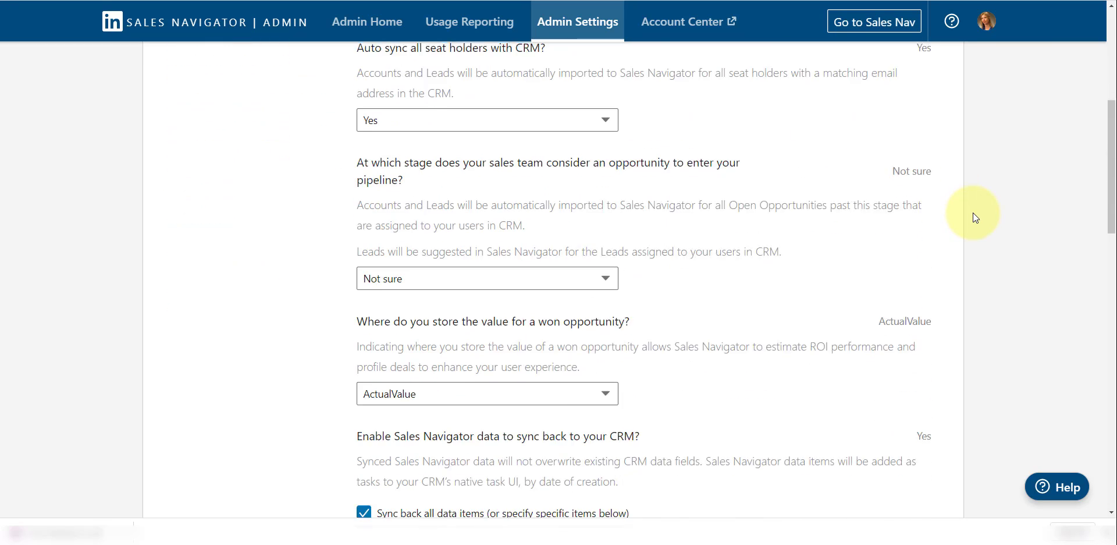
{"action": "scroll", "coordinate": [973, 212], "scroll_direction": "down", "scroll_amount": 2}
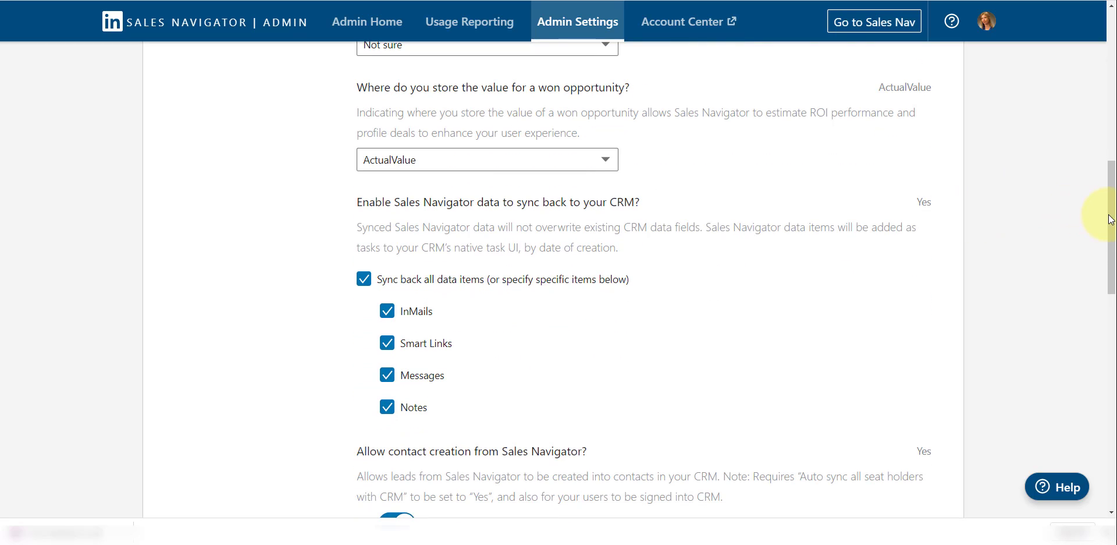
{"action": "left_click_drag", "start_coordinate": [1111, 220], "coordinate": [1113, 416]}
{"action": "left_click", "coordinate": [906, 205]}
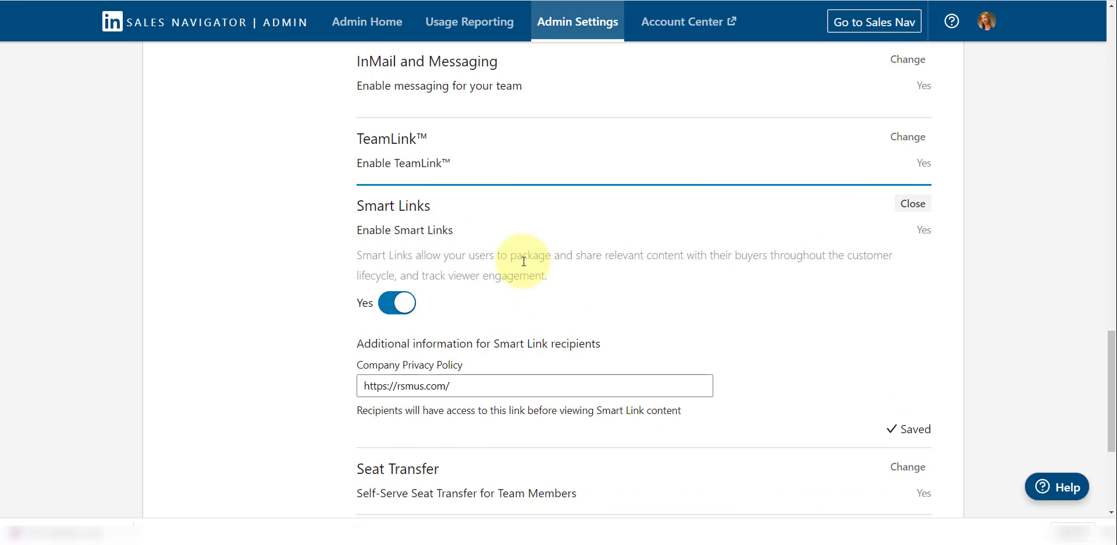
Scroll through the CRM settings to check sync-back for InMails, Smart Links, Messages and Notes
{"action": "scroll", "coordinate": [524, 261], "scroll_direction": "down", "scroll_amount": 1}
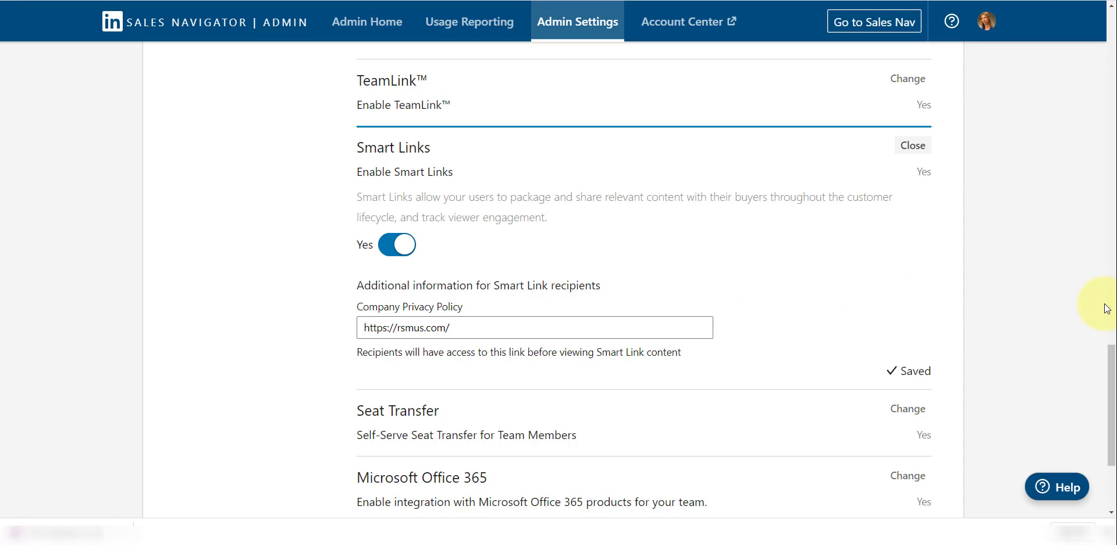
{"action": "scroll", "coordinate": [1107, 308], "scroll_direction": "up", "scroll_amount": 15}
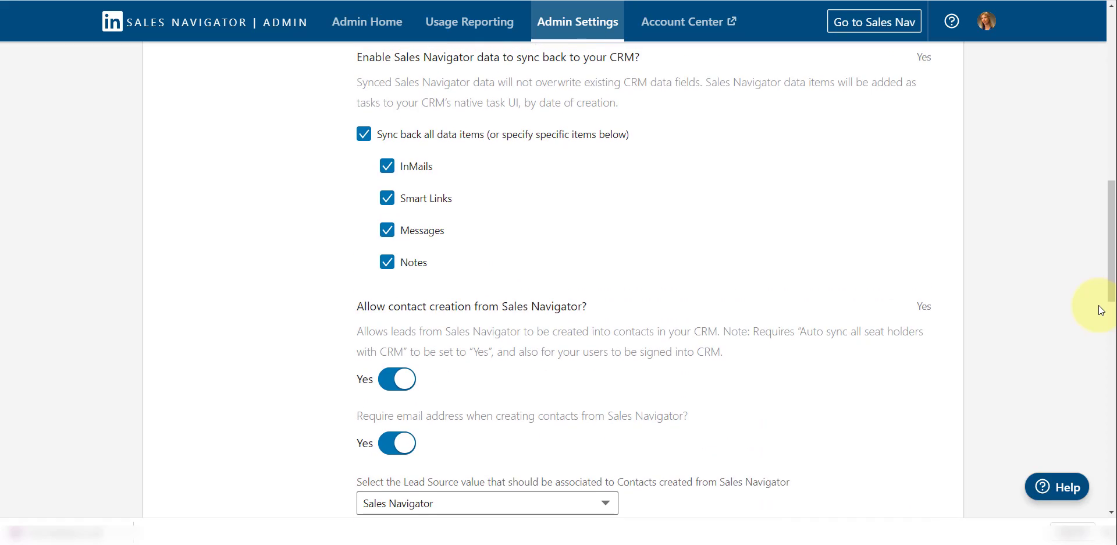
{"action": "scroll", "coordinate": [1101, 310], "scroll_direction": "up", "scroll_amount": 2}
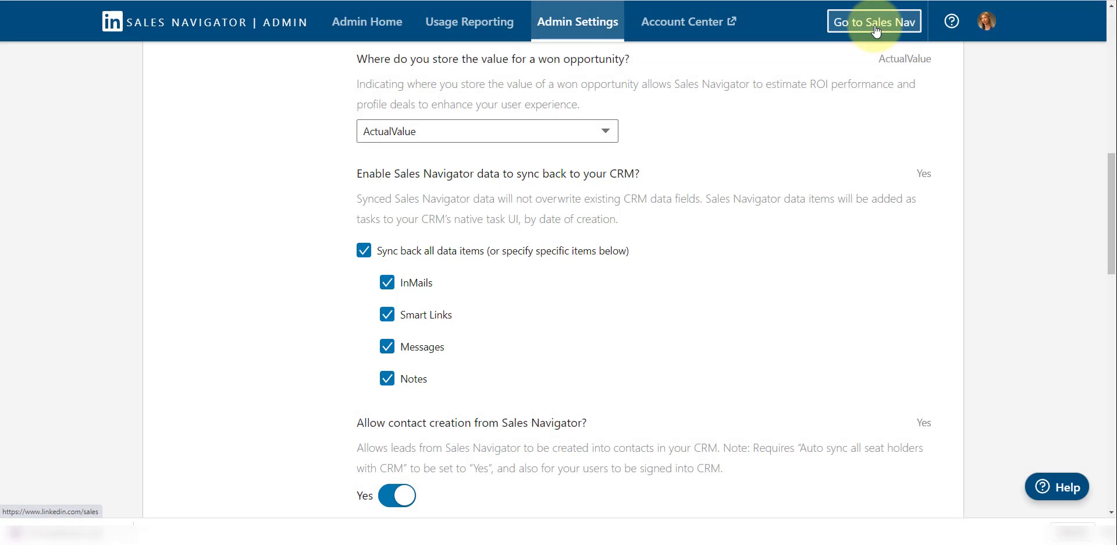
Start a new Smart Link from the Smart Links list and title it 'Flyers Requested'
{"action": "left_click", "coordinate": [875, 24]}
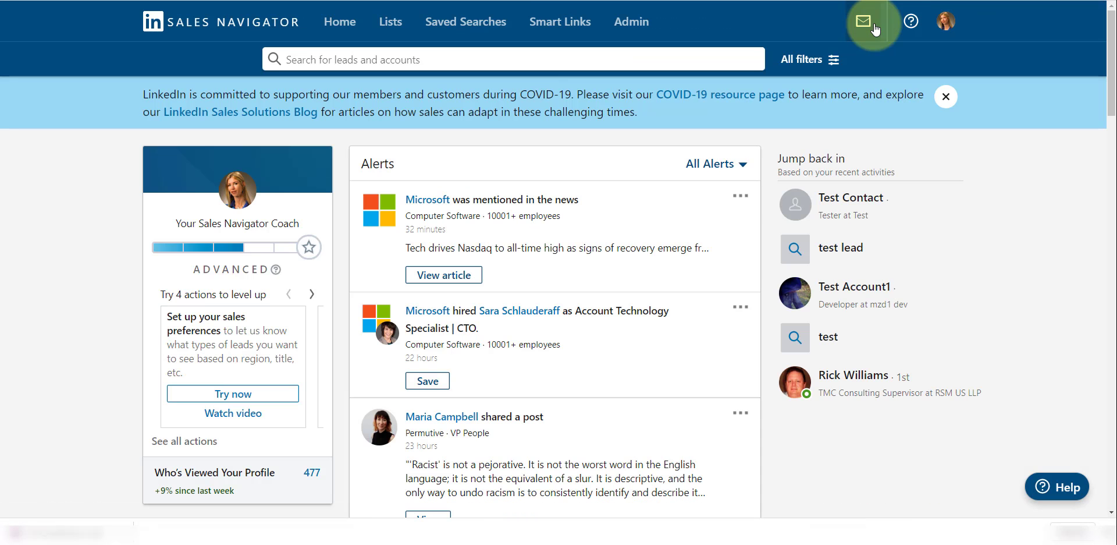
{"action": "left_click", "coordinate": [561, 23]}
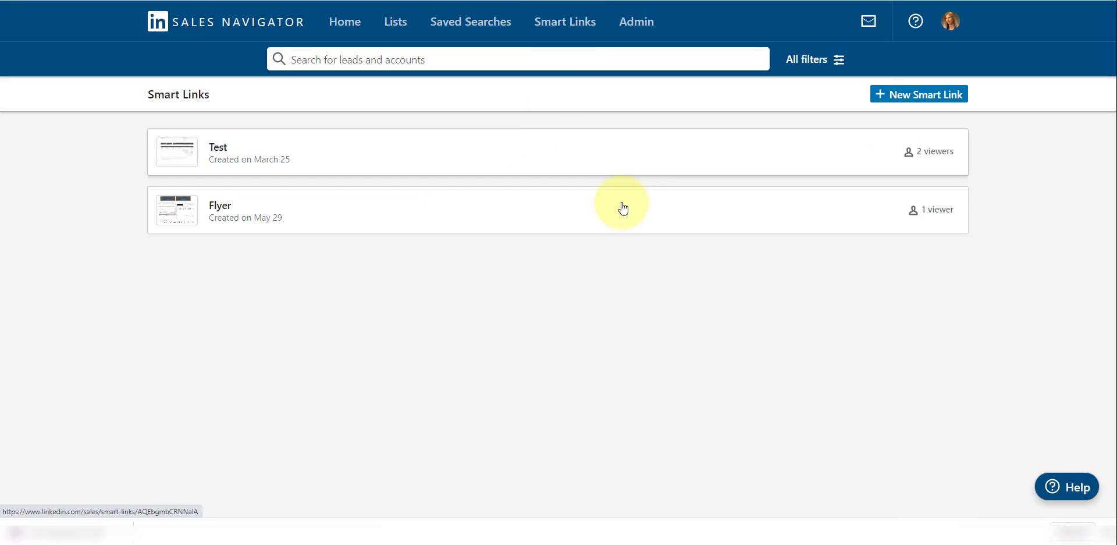
{"action": "left_click", "coordinate": [913, 93]}
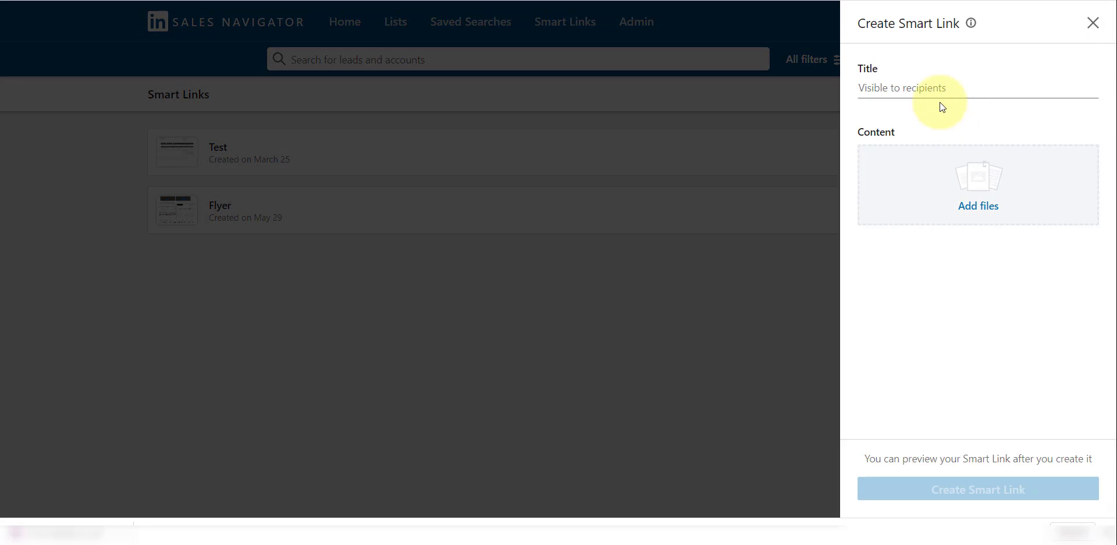
{"action": "left_click", "coordinate": [935, 87]}
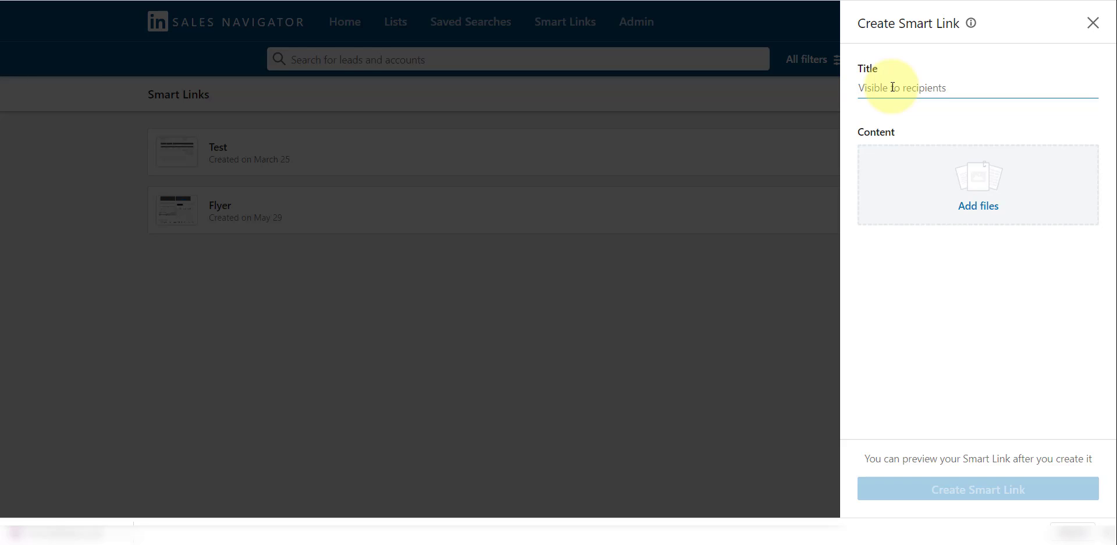
{"action": "type", "text": "Flyers Request"}
{"action": "type", "text": "sz"}
{"action": "type", "text": "ed"}
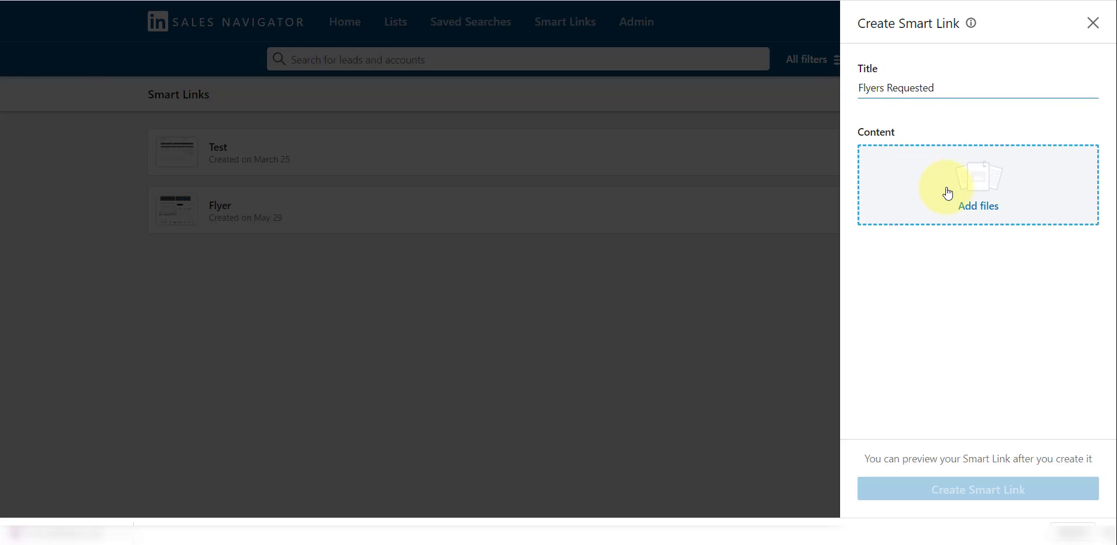
Attach Quote_Template3.pdf from the downloads to the Smart Link
{"action": "left_click", "coordinate": [989, 211]}
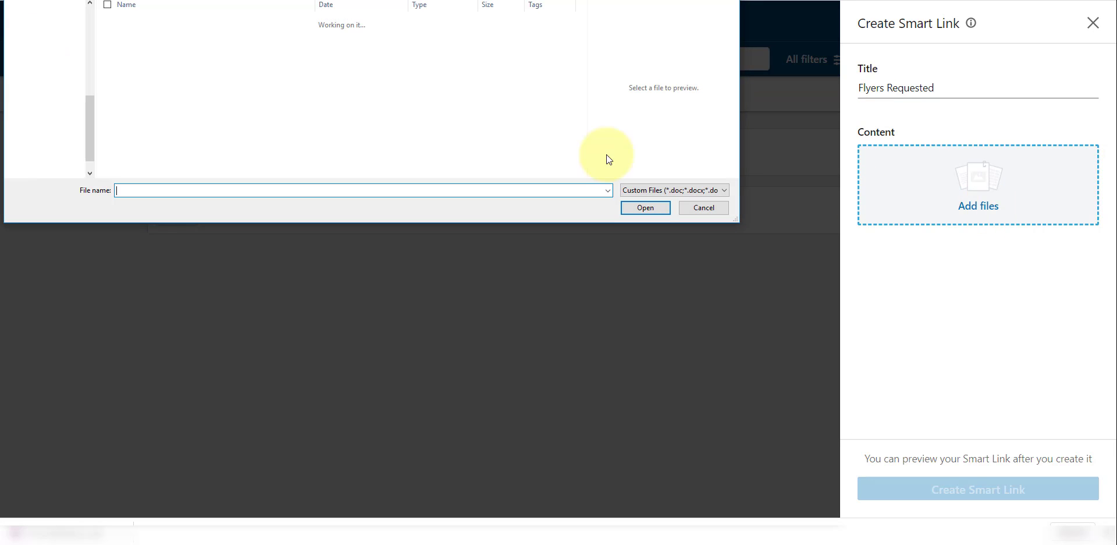
{"action": "scroll", "coordinate": [268, 91], "scroll_direction": "down", "scroll_amount": 6}
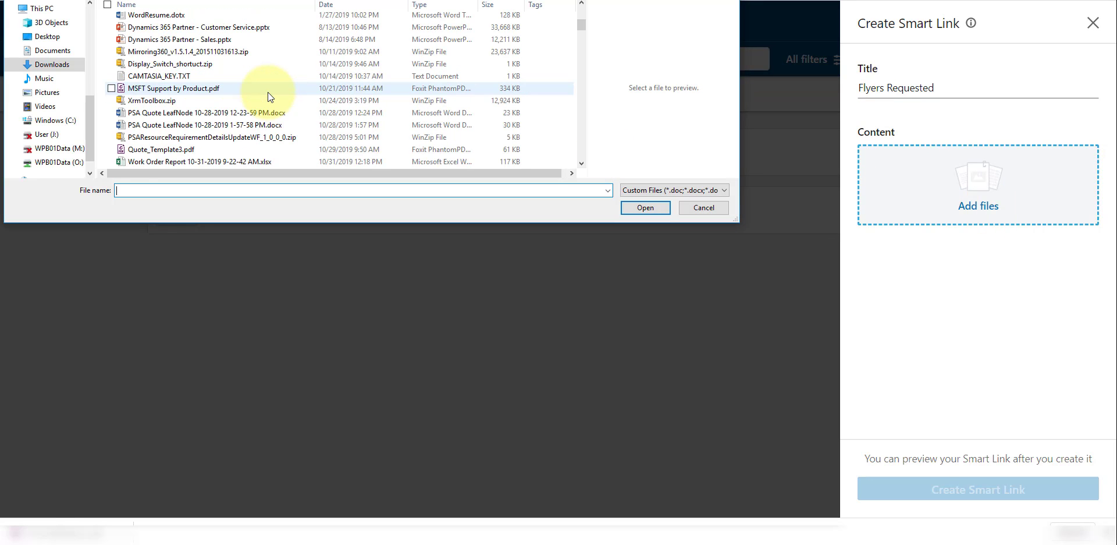
{"action": "scroll", "coordinate": [221, 82], "scroll_direction": "down", "scroll_amount": 1}
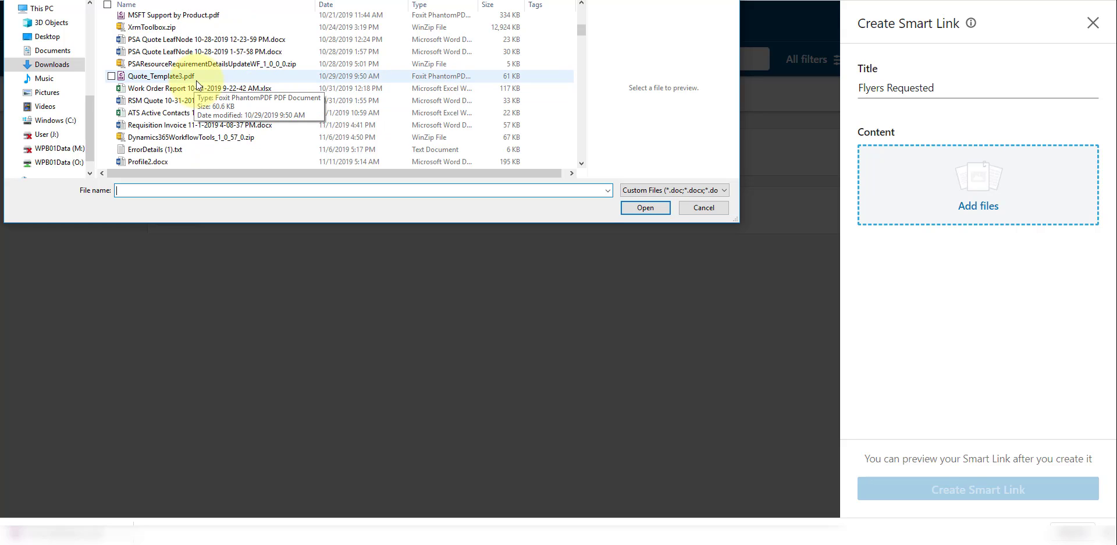
{"action": "left_click", "coordinate": [190, 76]}
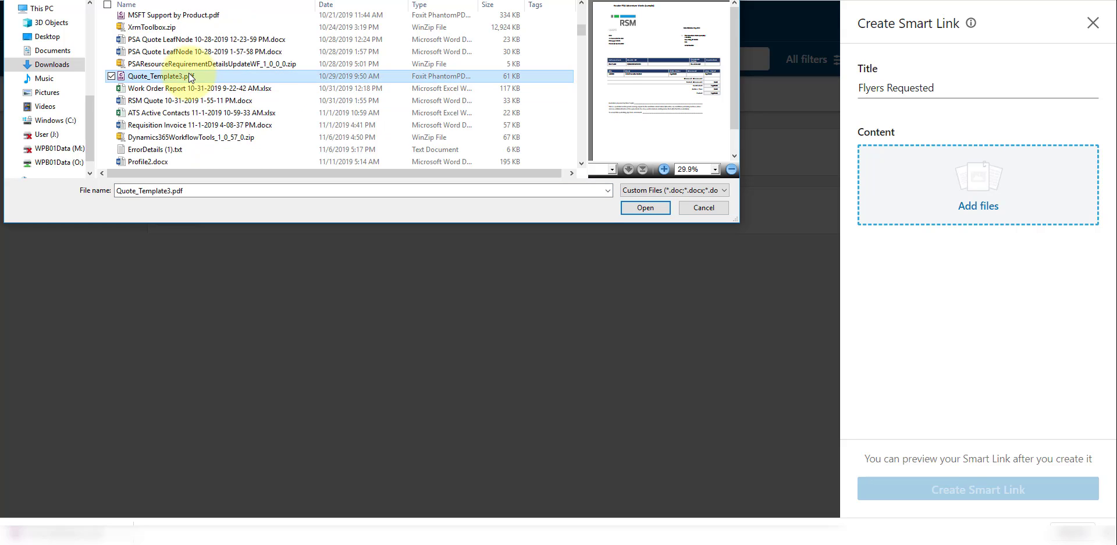
{"action": "left_click", "coordinate": [645, 207]}
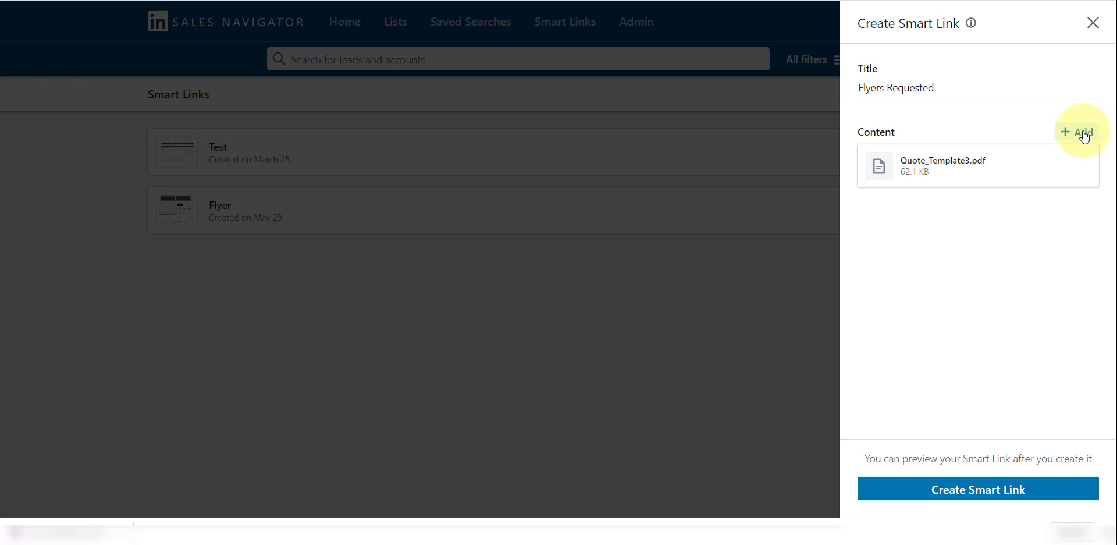
Create the Flyers Requested Smart Link and copy its shareable link
{"action": "left_click", "coordinate": [991, 495]}
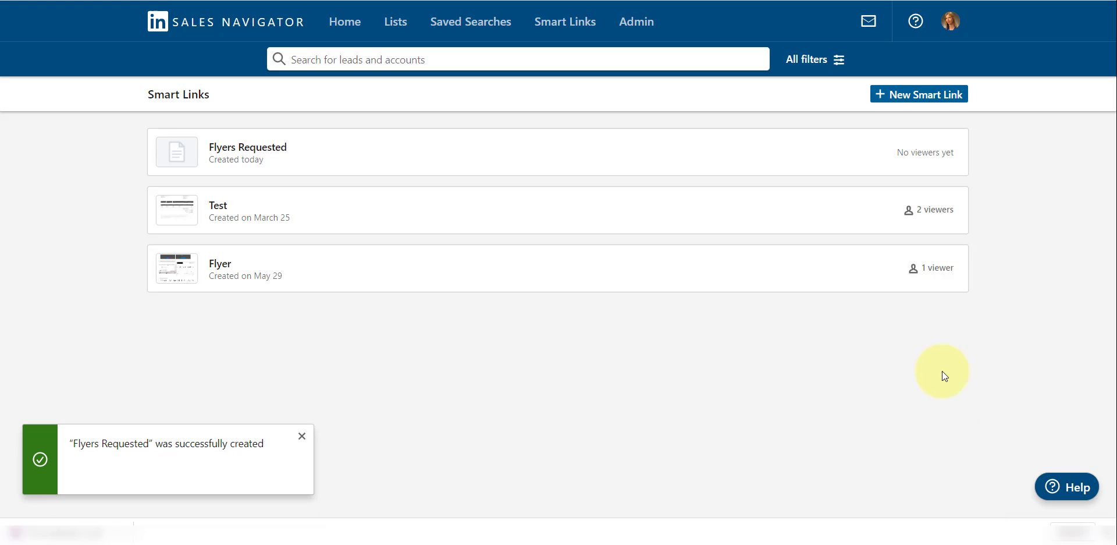
{"action": "mouse_move", "coordinate": [295, 156]}
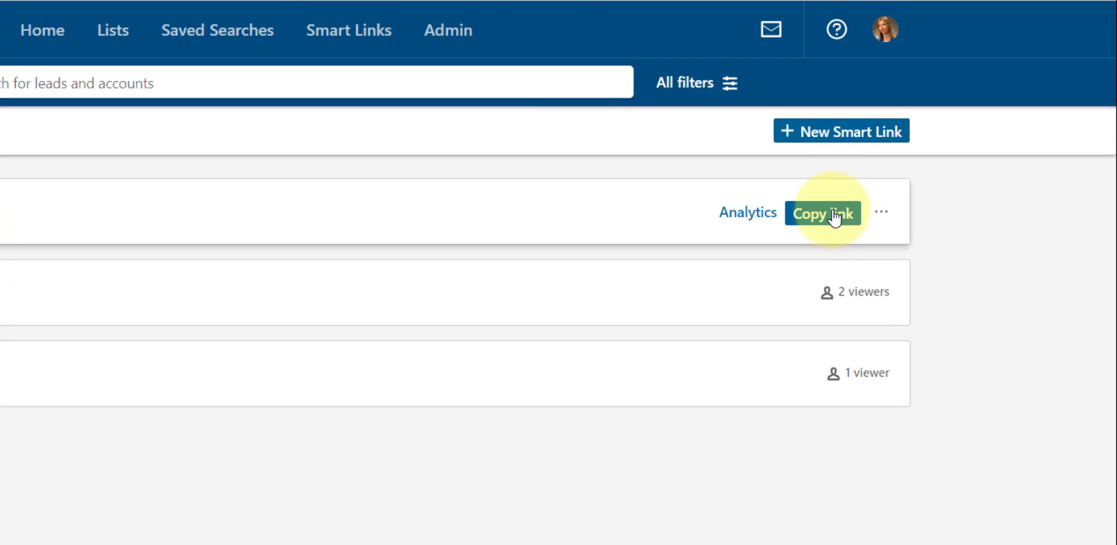
{"action": "left_click", "coordinate": [829, 219]}
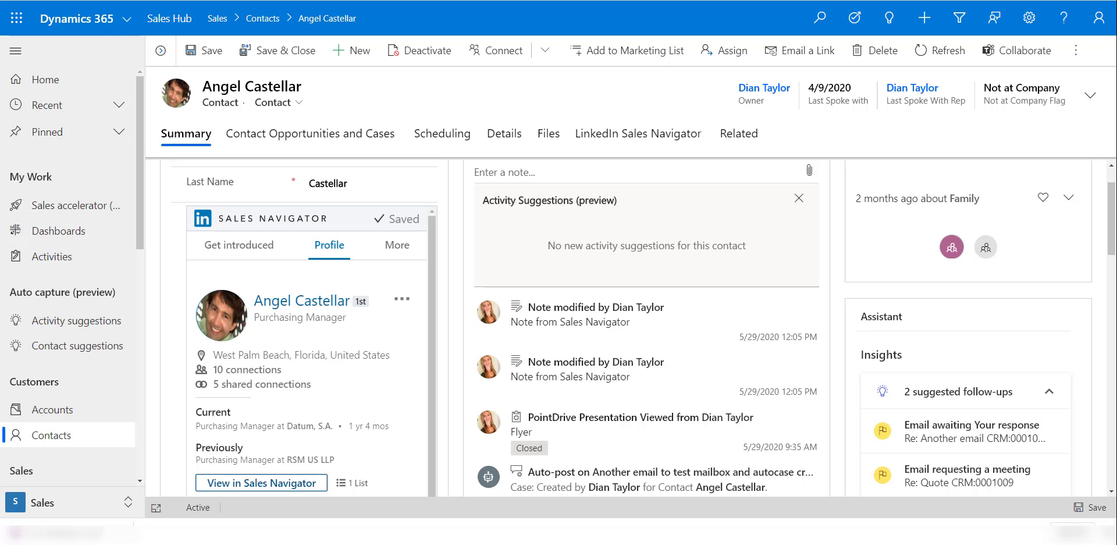
Send the contact a greeting message with the pasted documentation Smart Link, copied to CRM
{"action": "left_click", "coordinate": [402, 299]}
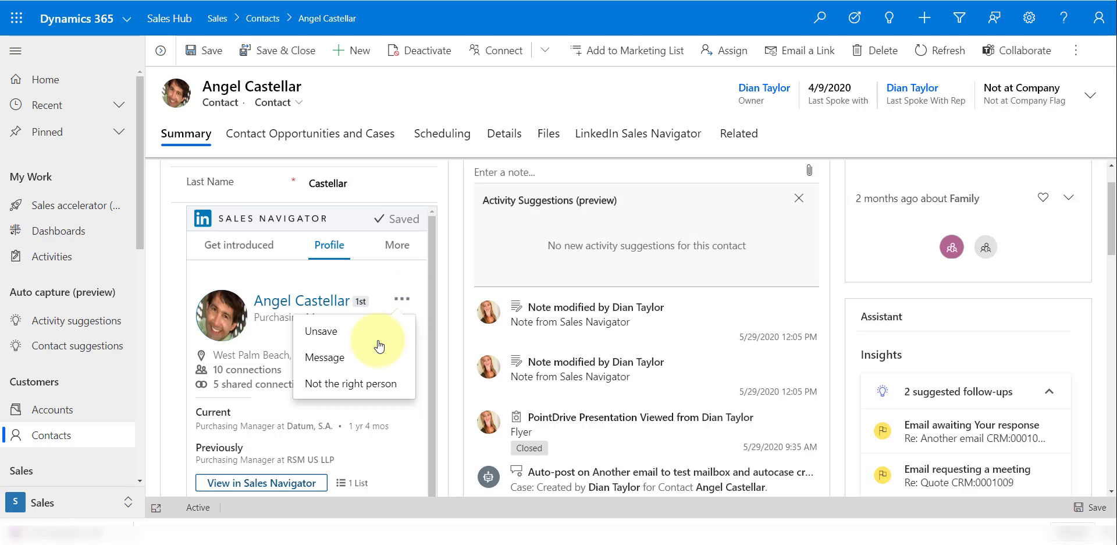
{"action": "left_click", "coordinate": [324, 357]}
{"action": "scroll", "coordinate": [321, 419], "scroll_direction": "down", "scroll_amount": 2}
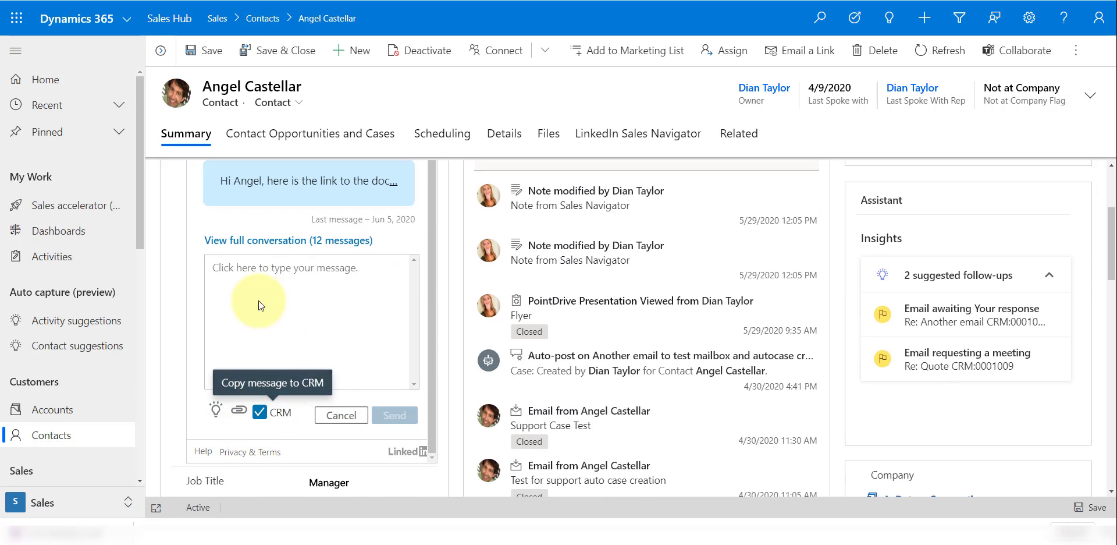
{"action": "left_click", "coordinate": [259, 276]}
{"action": "type", "text": "Hey A"}
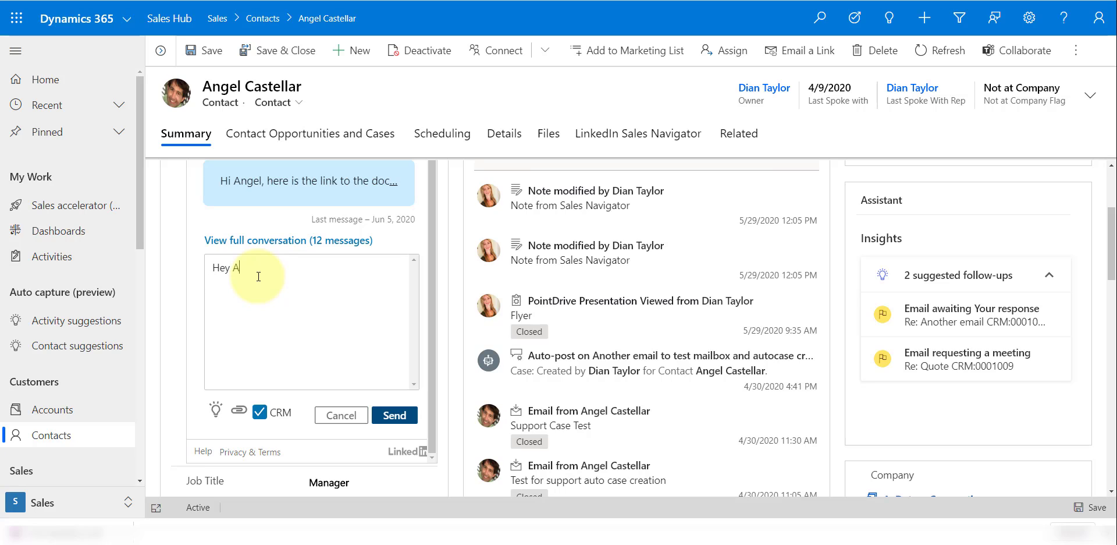
{"action": "type", "text": "ngel, I hope you;re doing fine, here i"}
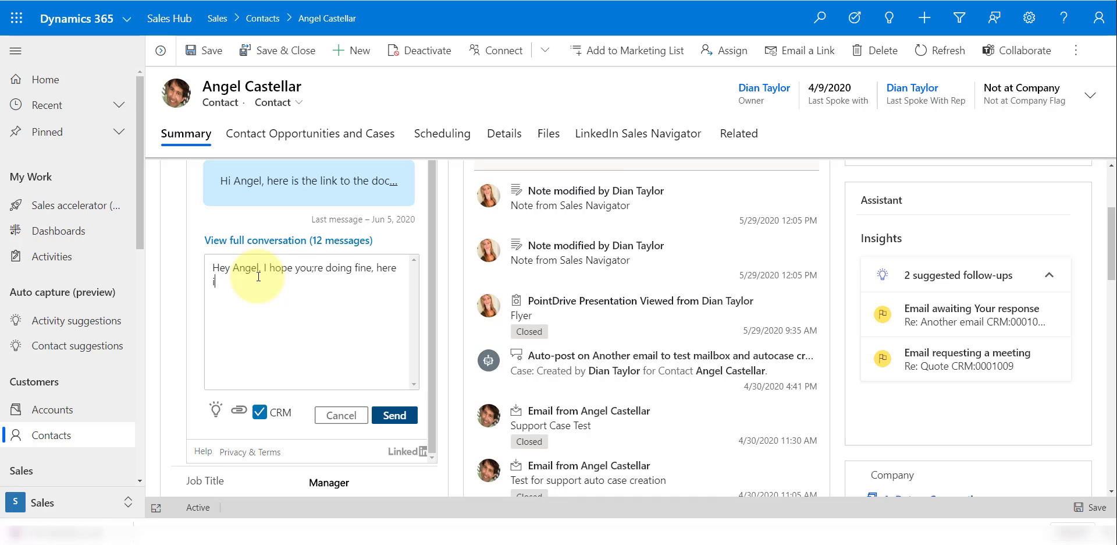
{"action": "type", "text": "s the link to the documentation"}
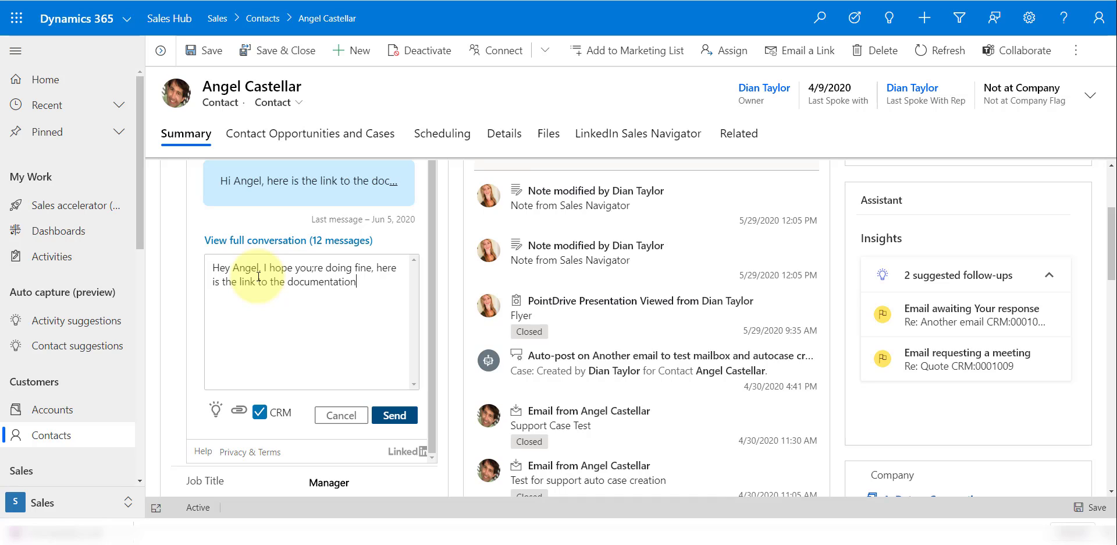
{"action": "type", "text": " we disucssed:"}
{"action": "key", "text": "Return"}
{"action": "key", "text": "ctrl+v"}
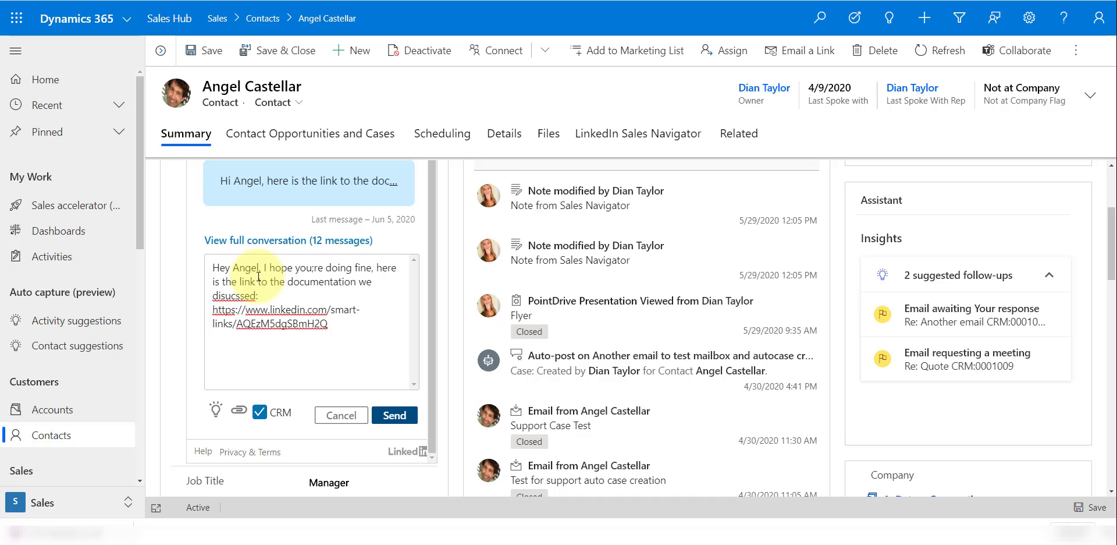
{"action": "left_click", "coordinate": [399, 417]}
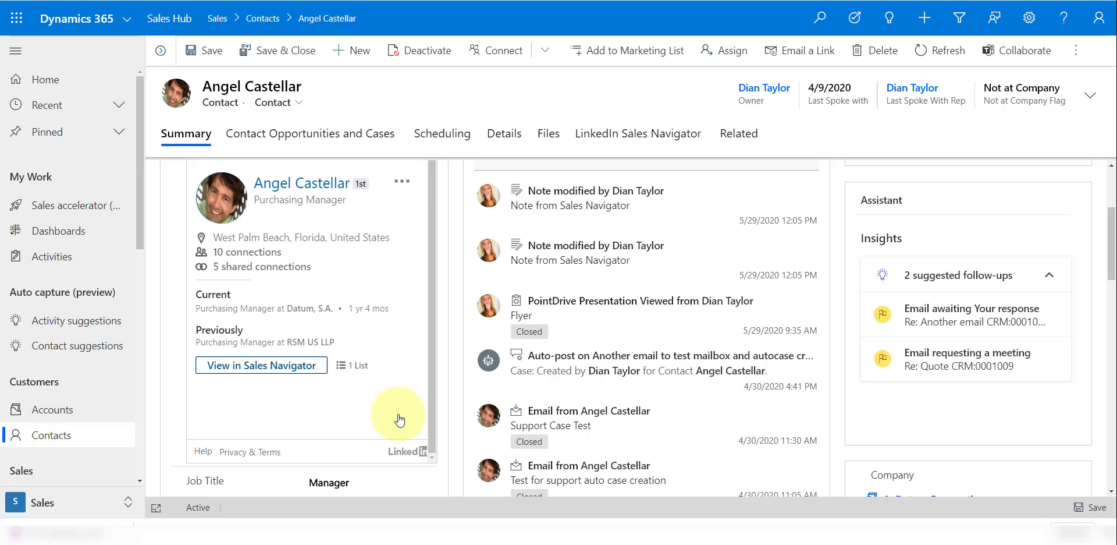
Refresh the contact's timeline from its more-options menu
{"action": "scroll", "coordinate": [590, 388], "scroll_direction": "up", "scroll_amount": 3}
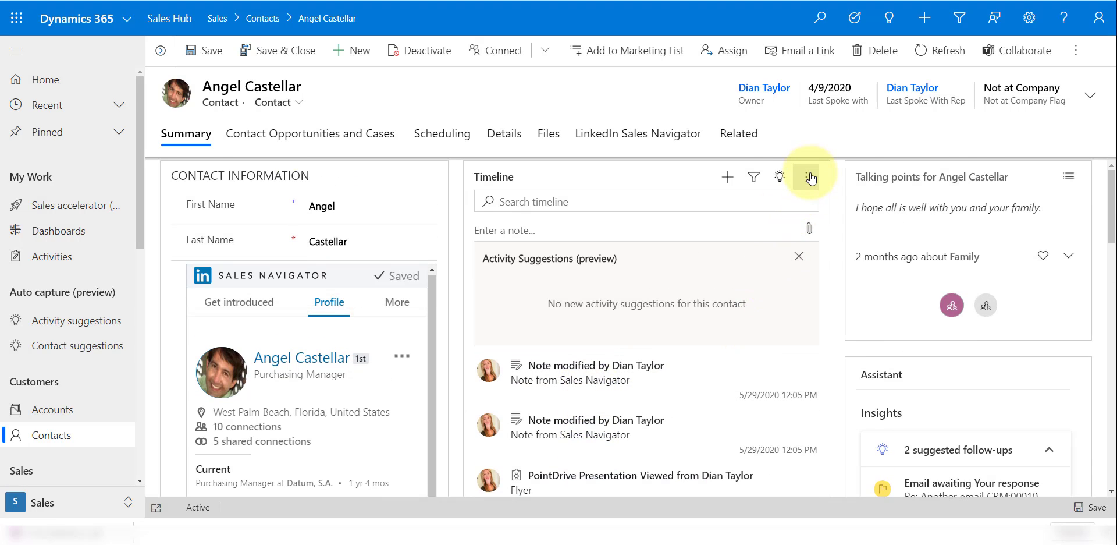
{"action": "left_click", "coordinate": [807, 181]}
{"action": "left_click", "coordinate": [829, 210]}
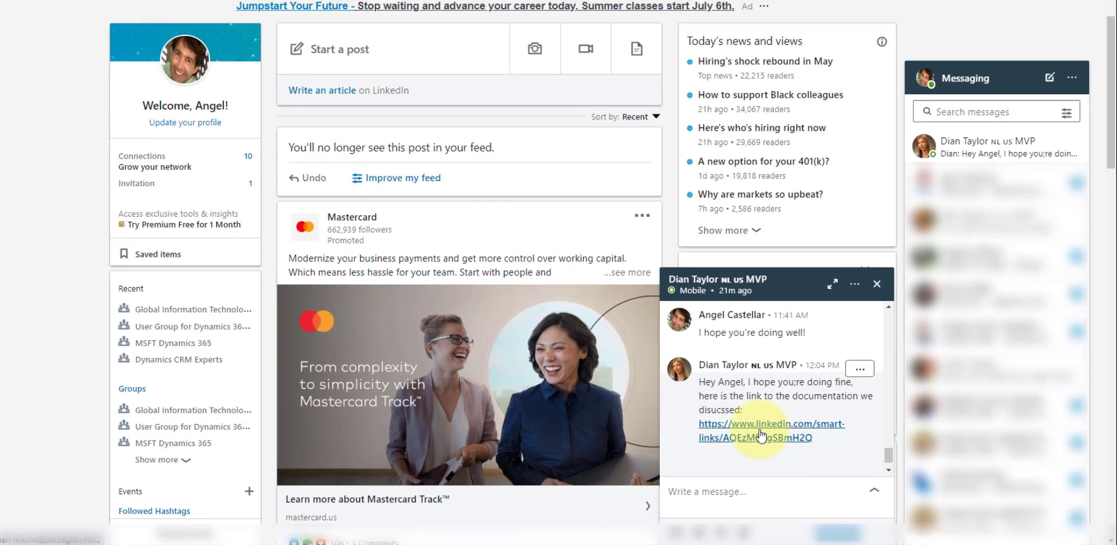
Open the shared Smart Link as the recipient, agree to view, and scroll through Quote_Template3.pdf
{"action": "left_click", "coordinate": [527, 344]}
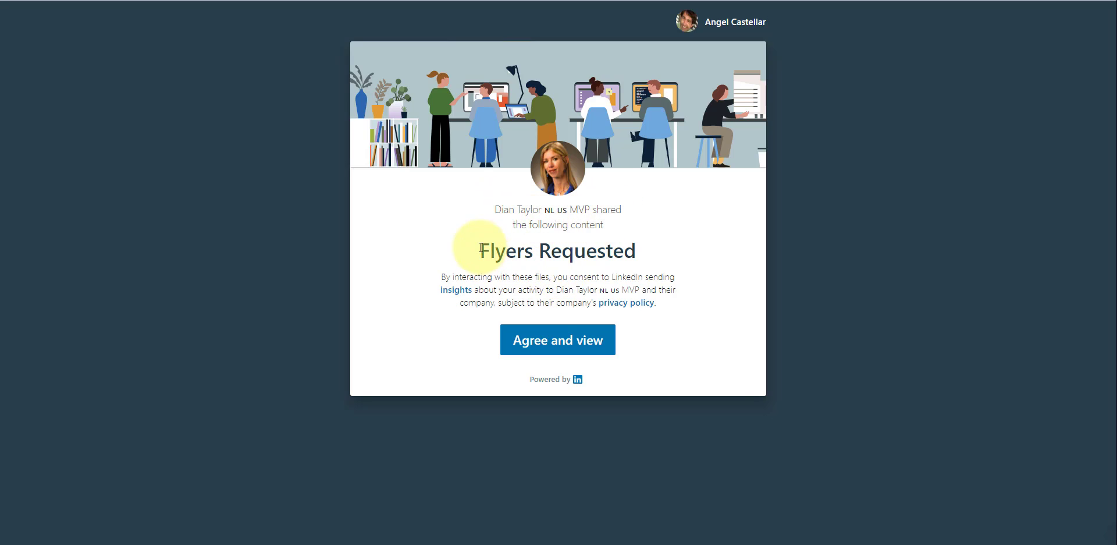
{"action": "left_click", "coordinate": [564, 345]}
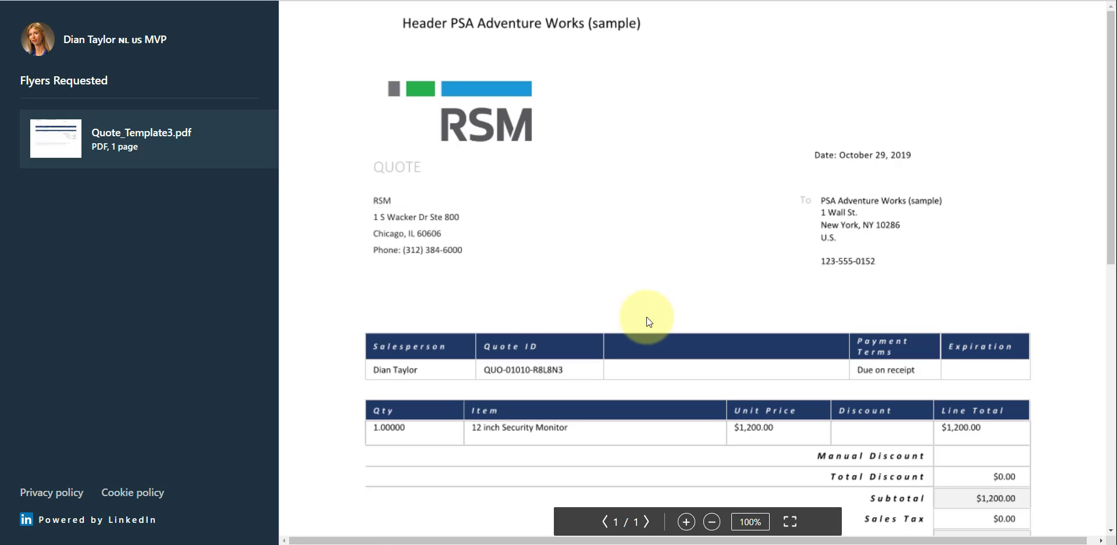
{"action": "scroll", "coordinate": [640, 306], "scroll_direction": "down", "scroll_amount": 4}
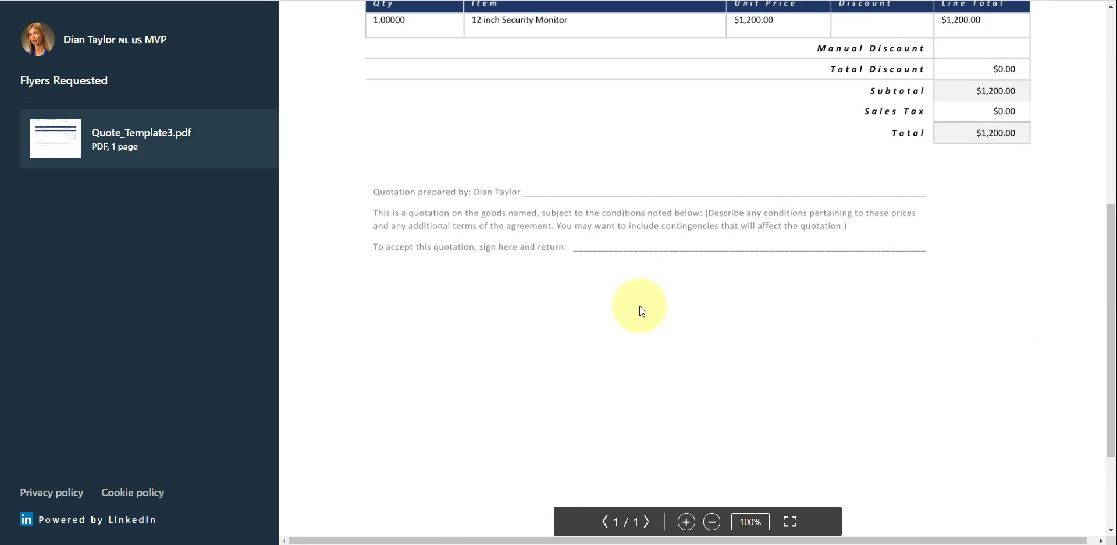
{"action": "scroll", "coordinate": [640, 308], "scroll_direction": "up", "scroll_amount": 5}
{"action": "scroll", "coordinate": [641, 306], "scroll_direction": "up", "scroll_amount": 1}
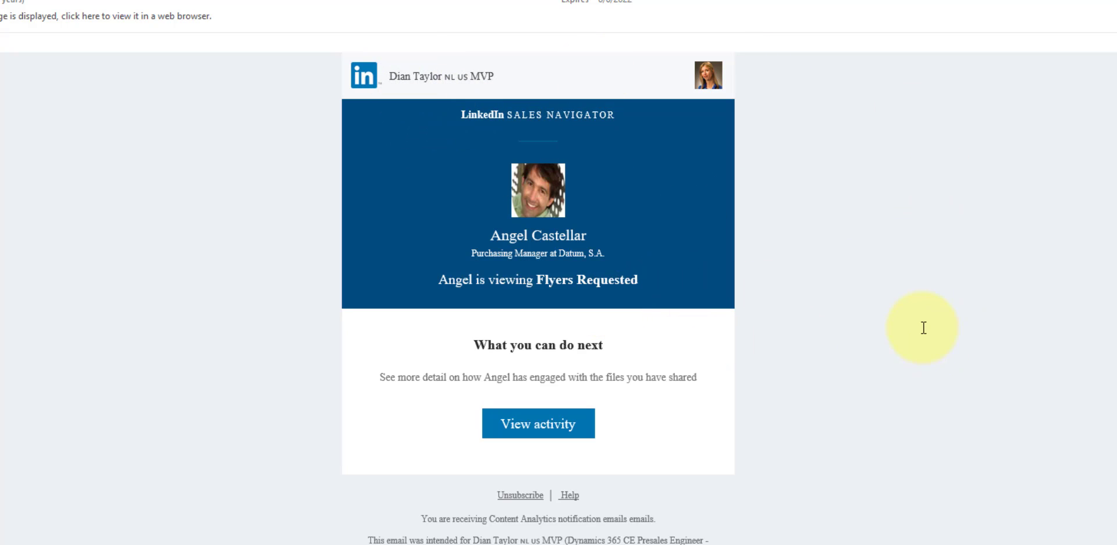
{"action": "scroll", "coordinate": [924, 327], "scroll_direction": "up", "scroll_amount": 2}
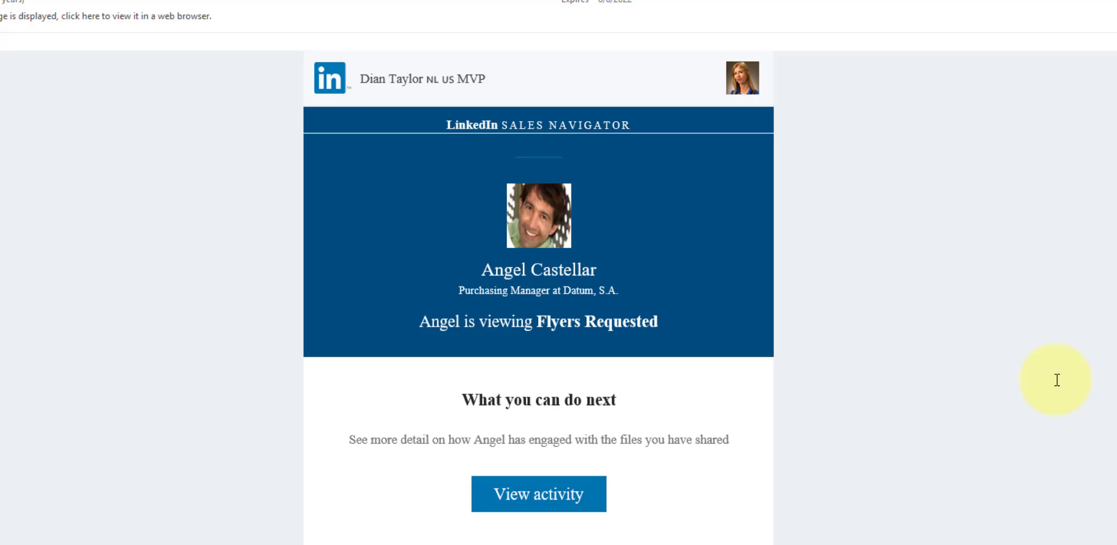
{"action": "scroll", "coordinate": [878, 474], "scroll_direction": "down", "scroll_amount": 1}
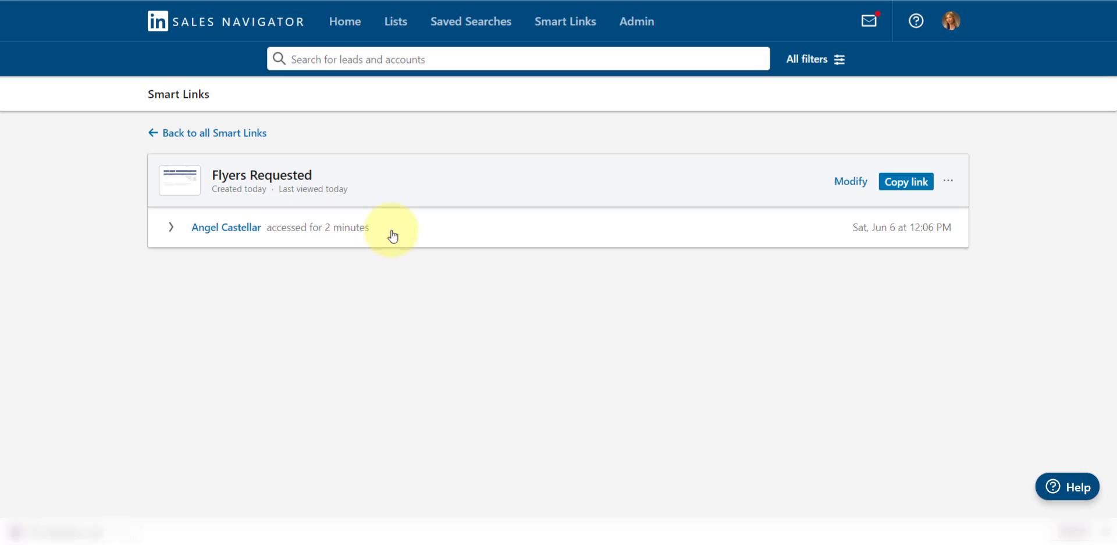
Expand the viewer row to see the file viewed and view time, then search for the contact's name
{"action": "left_click", "coordinate": [173, 226]}
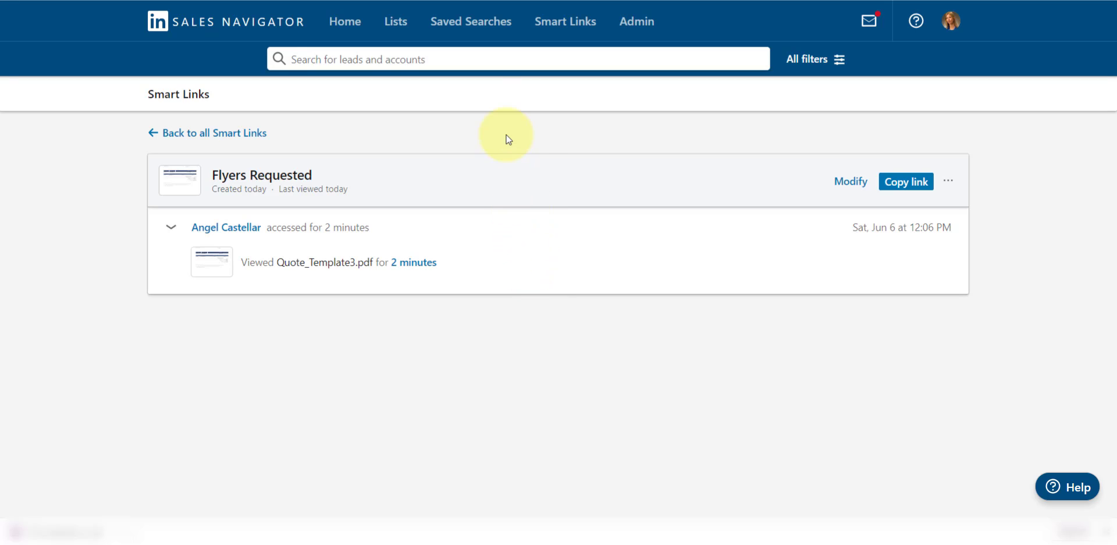
{"action": "left_click", "coordinate": [445, 60]}
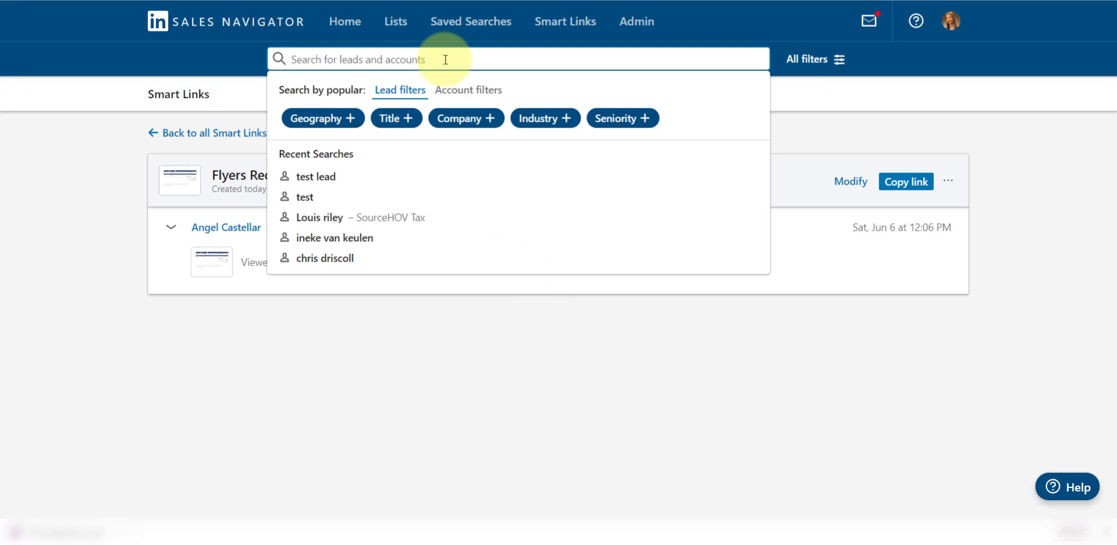
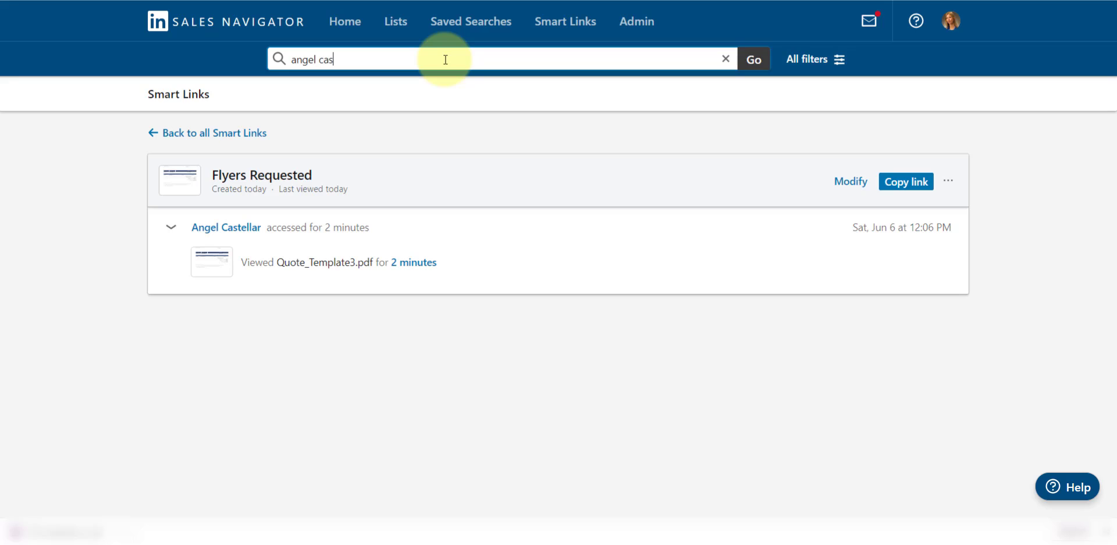
Open the contact's lead profile, draft a message with a Smart Link, then discard the draft
{"action": "left_click", "coordinate": [407, 111]}
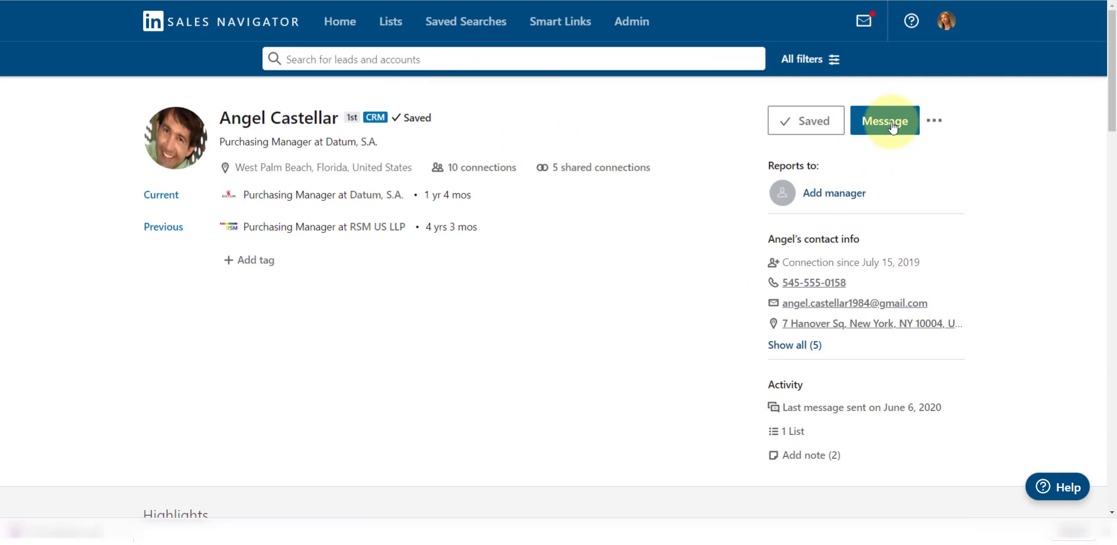
{"action": "left_click", "coordinate": [890, 123]}
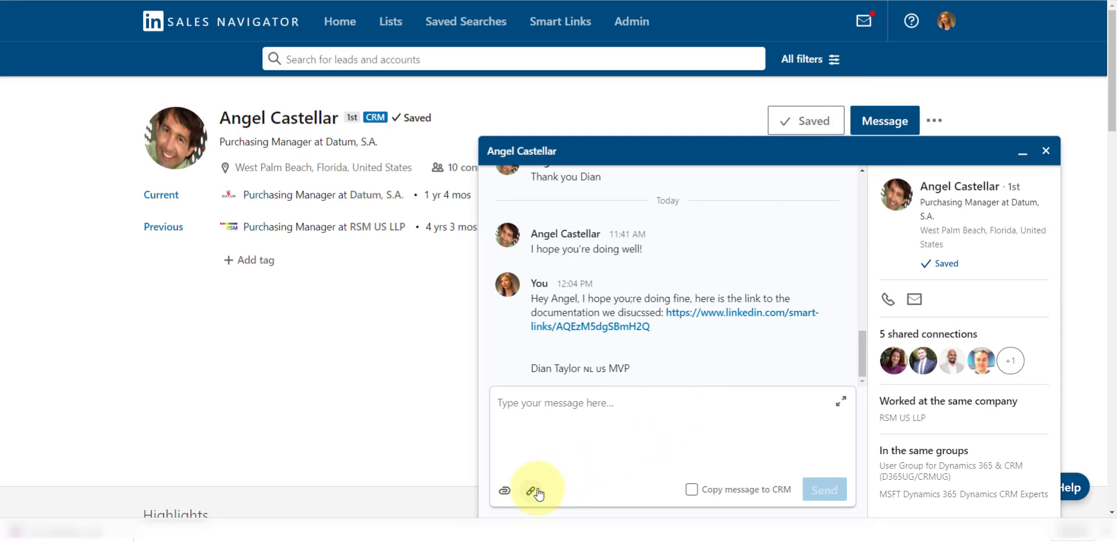
{"action": "left_click", "coordinate": [525, 414]}
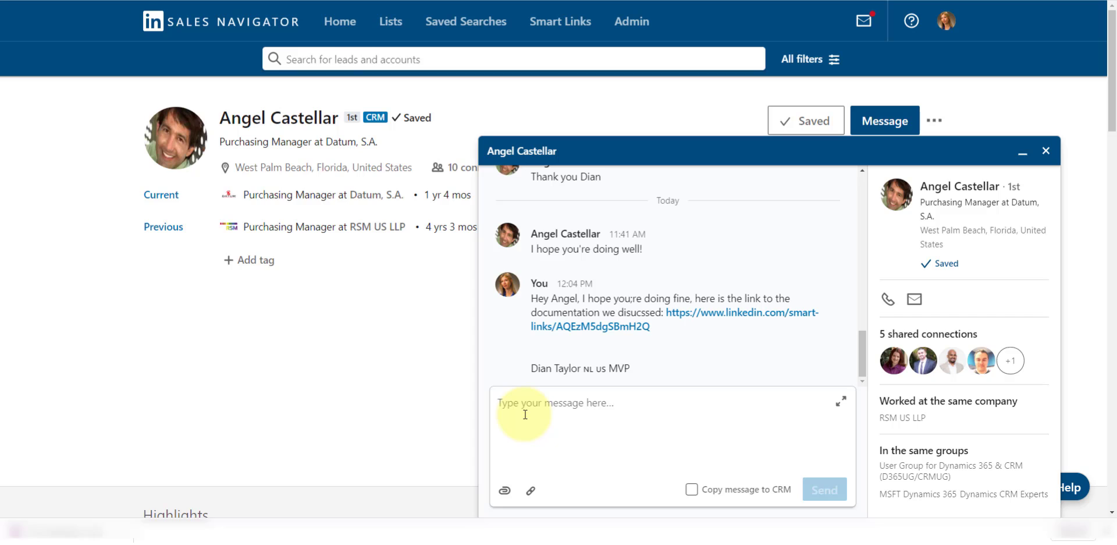
{"action": "type", "text": "enter a note"}
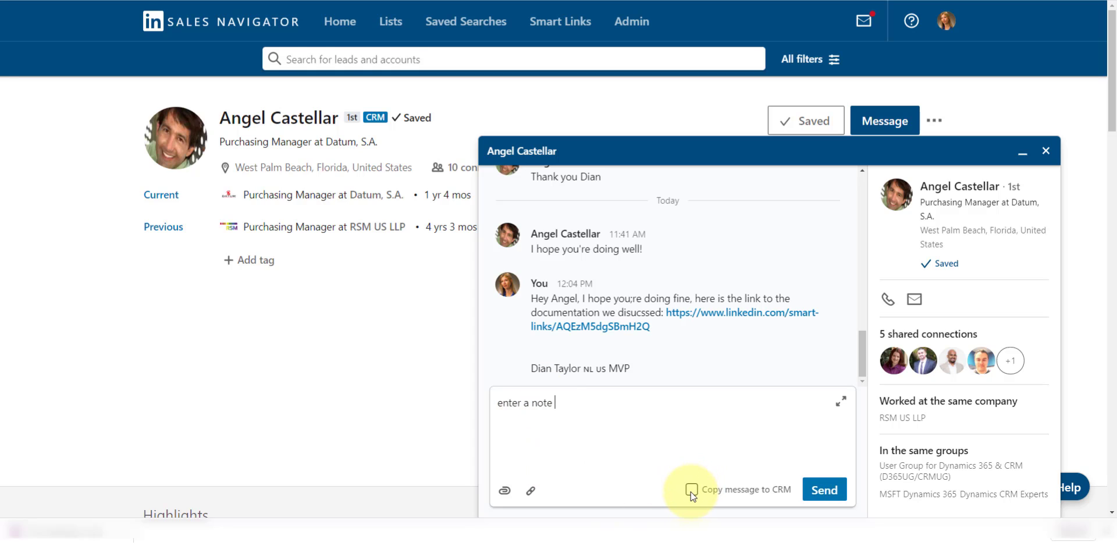
{"action": "left_click", "coordinate": [531, 492]}
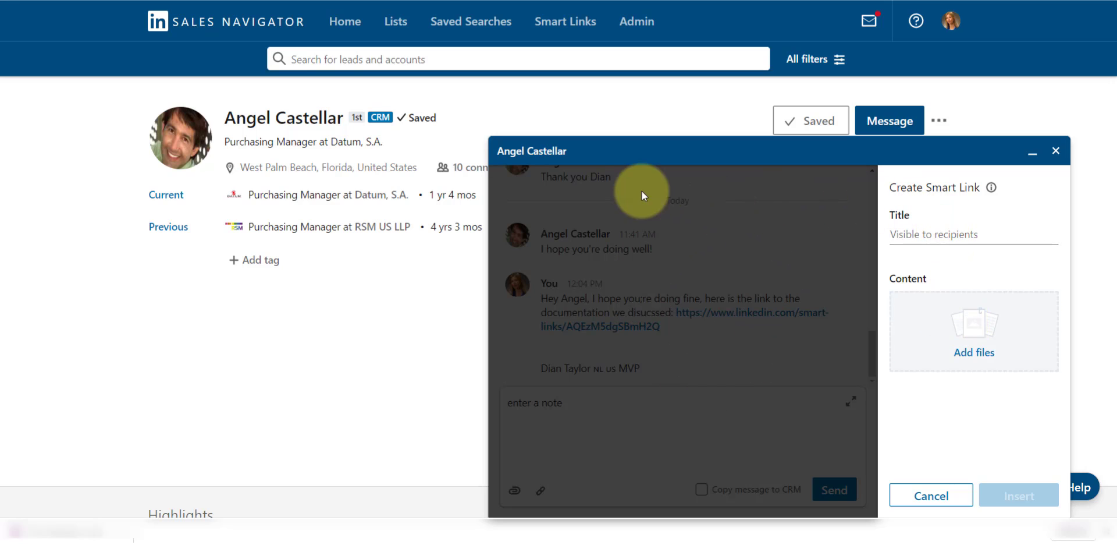
{"action": "left_click", "coordinate": [917, 239]}
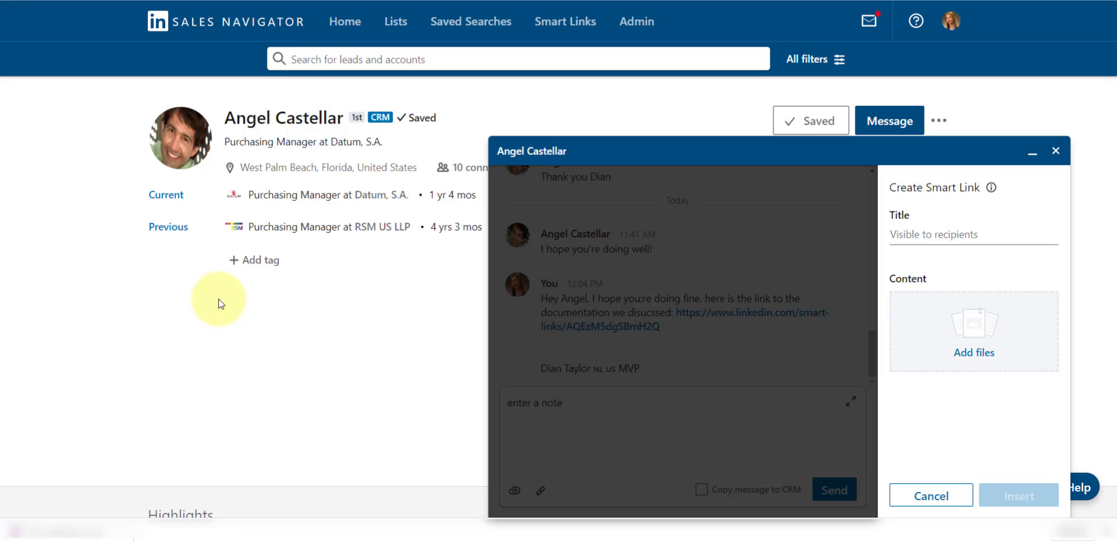
{"action": "left_click", "coordinate": [1057, 152]}
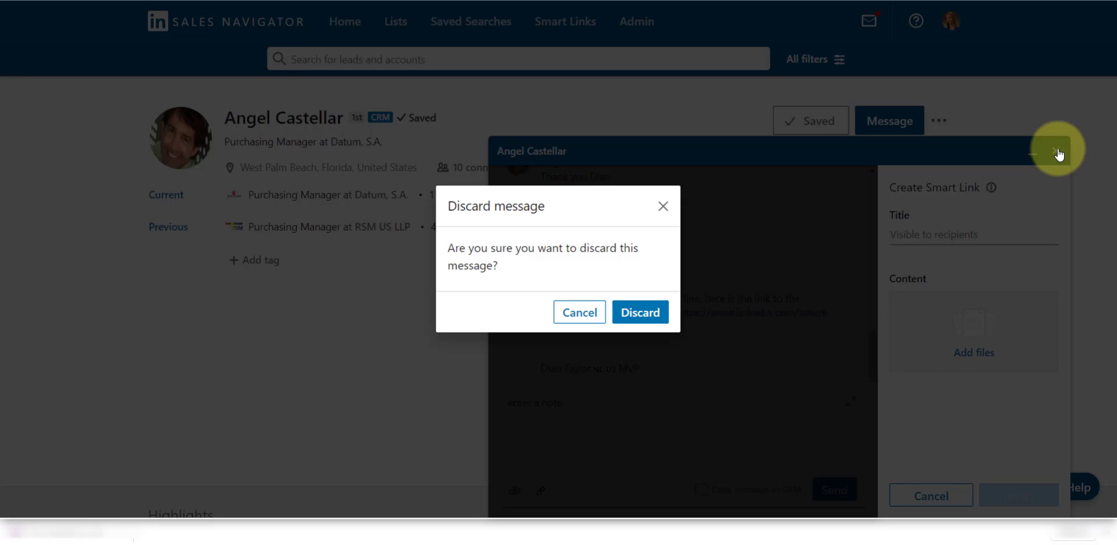
{"action": "left_click", "coordinate": [642, 312]}
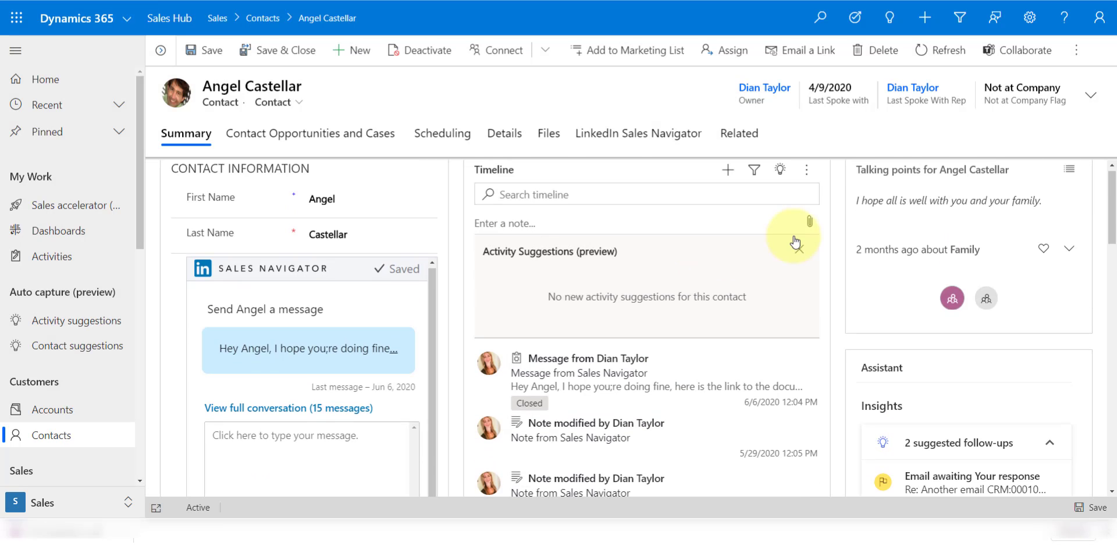
Refresh the contact's Timeline and scroll the form to review the synced Sales Navigator activities
{"action": "left_click", "coordinate": [809, 182]}
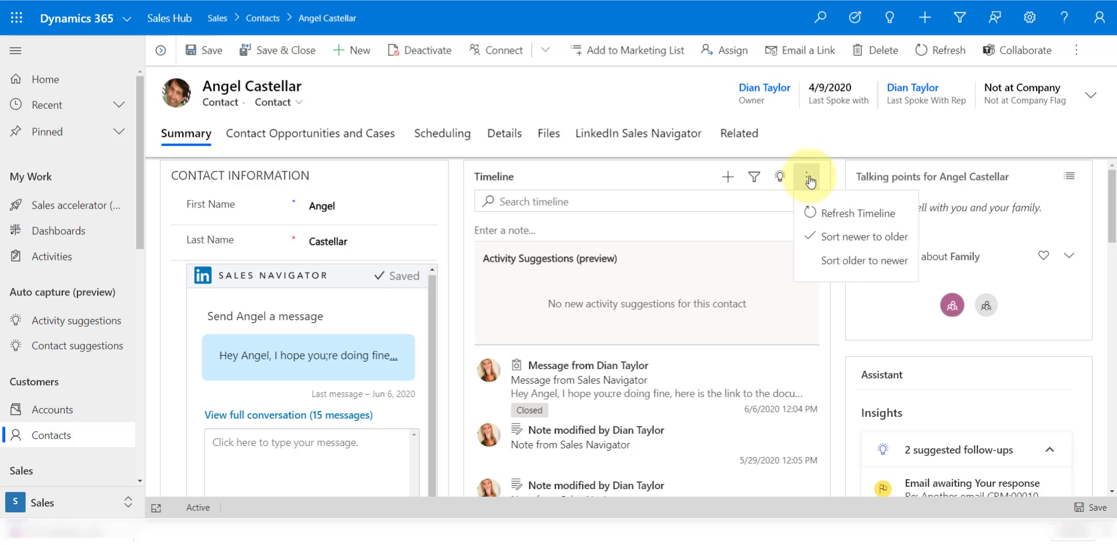
{"action": "left_click", "coordinate": [818, 209]}
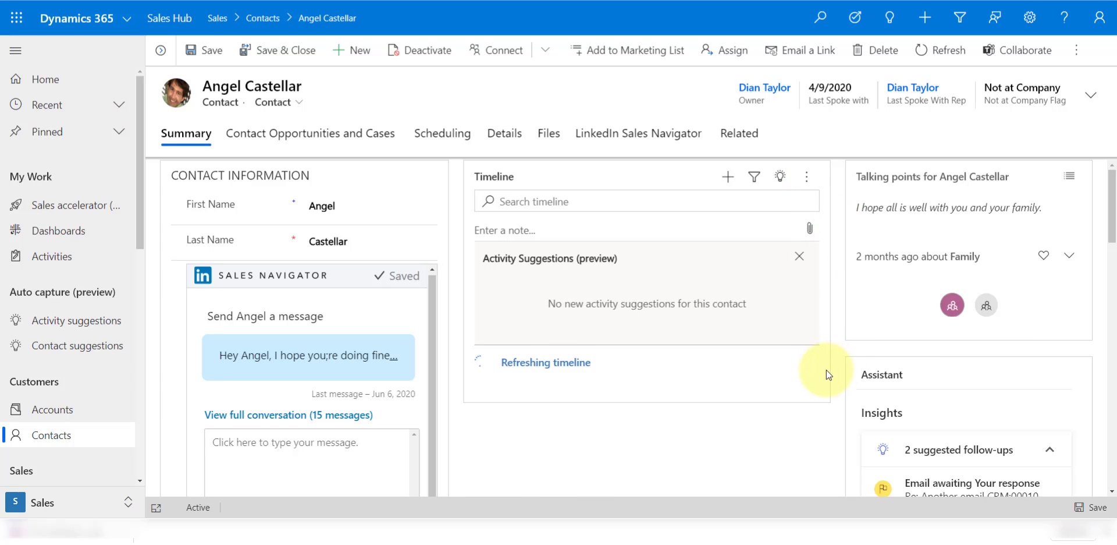
{"action": "scroll", "coordinate": [652, 286], "scroll_direction": "down", "scroll_amount": 3}
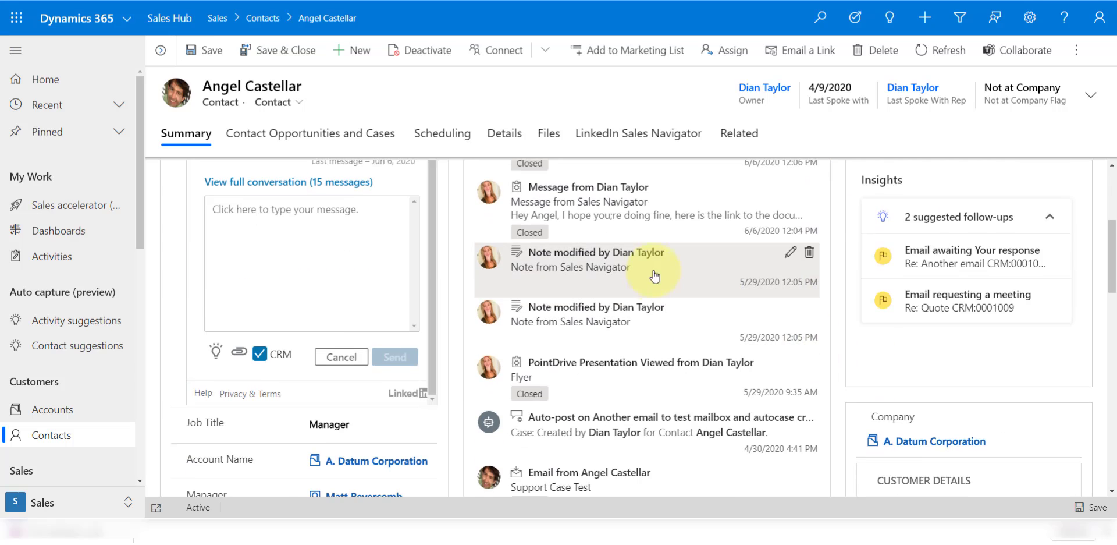
{"action": "scroll", "coordinate": [649, 274], "scroll_direction": "up", "scroll_amount": 1}
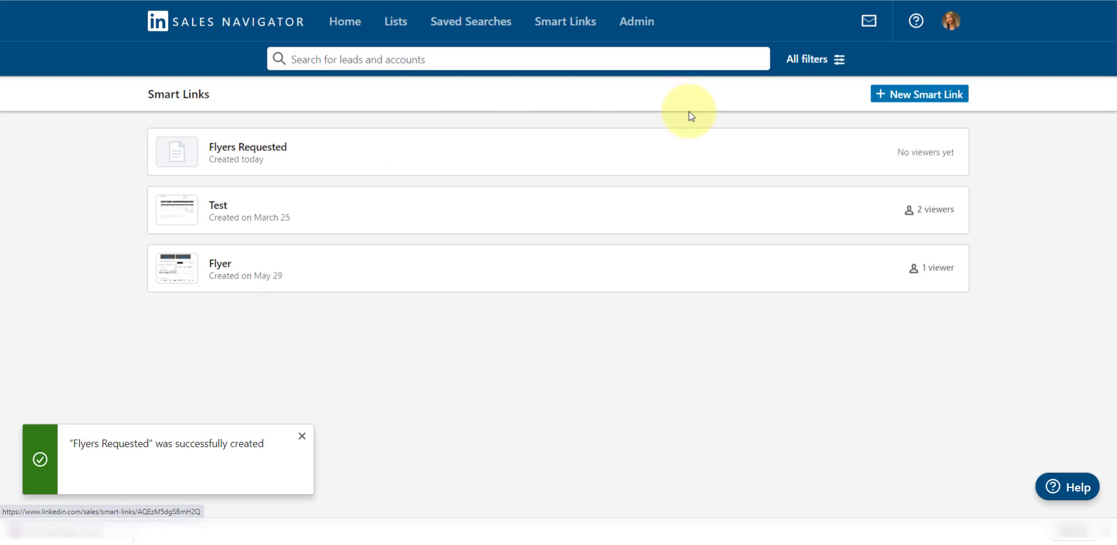
Go to Admin Settings and scroll the CRM settings to 'Allow contact creation from Sales Navigator?'
{"action": "left_click", "coordinate": [635, 27]}
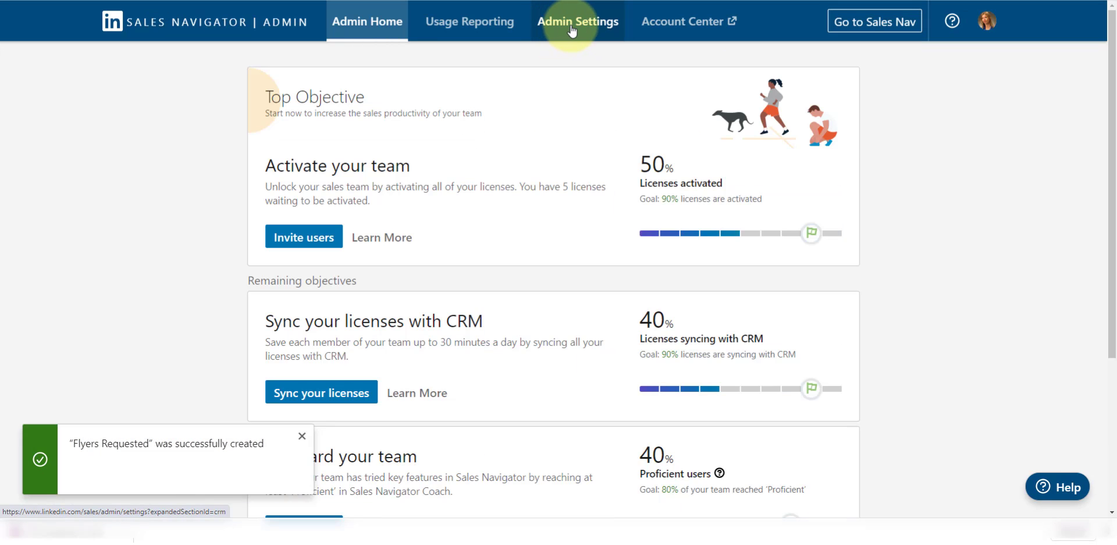
{"action": "left_click", "coordinate": [572, 30]}
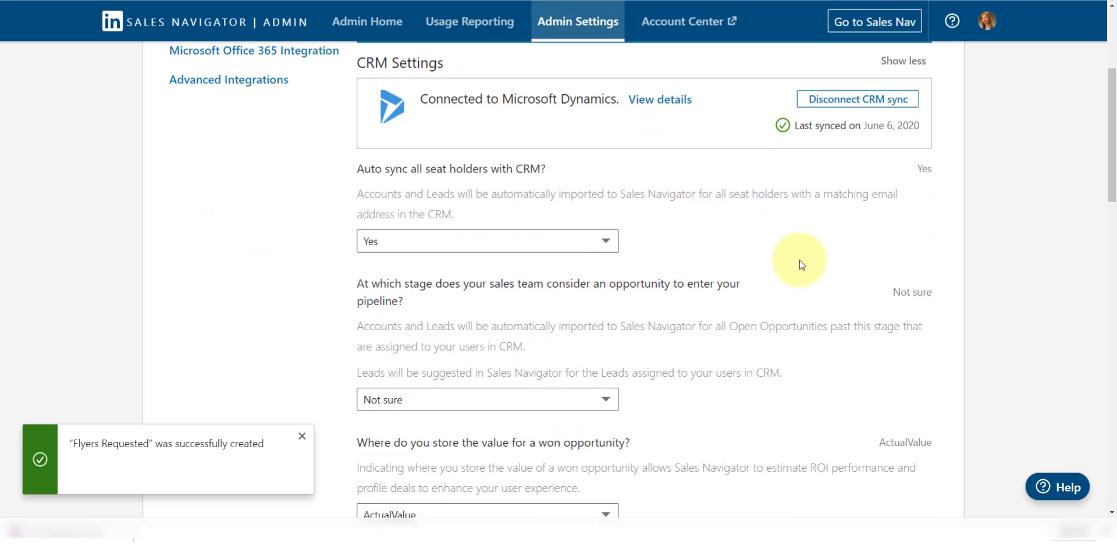
{"action": "scroll", "coordinate": [801, 263], "scroll_direction": "down", "scroll_amount": 8}
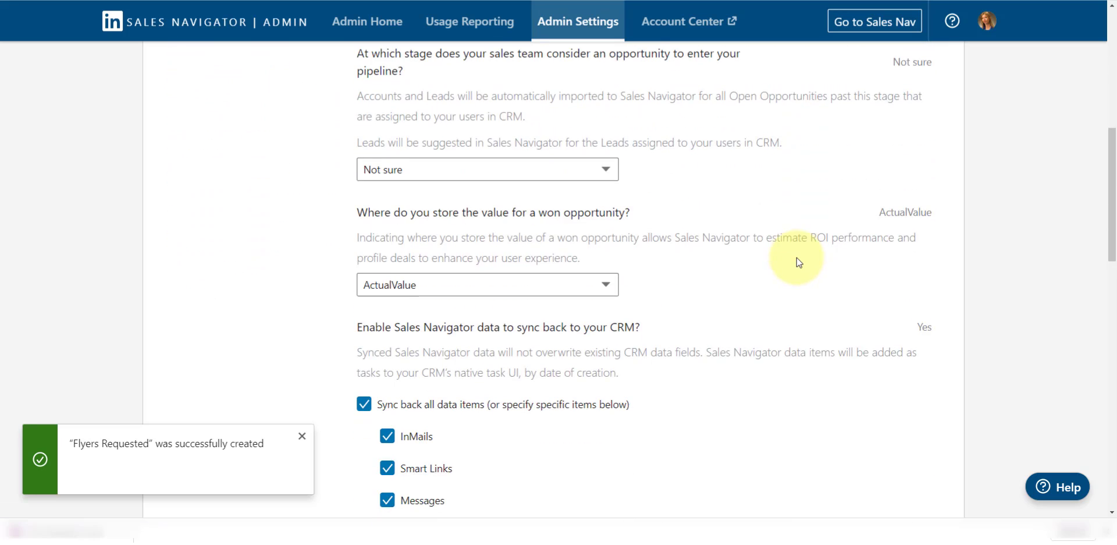
{"action": "scroll", "coordinate": [797, 261], "scroll_direction": "down", "scroll_amount": 3}
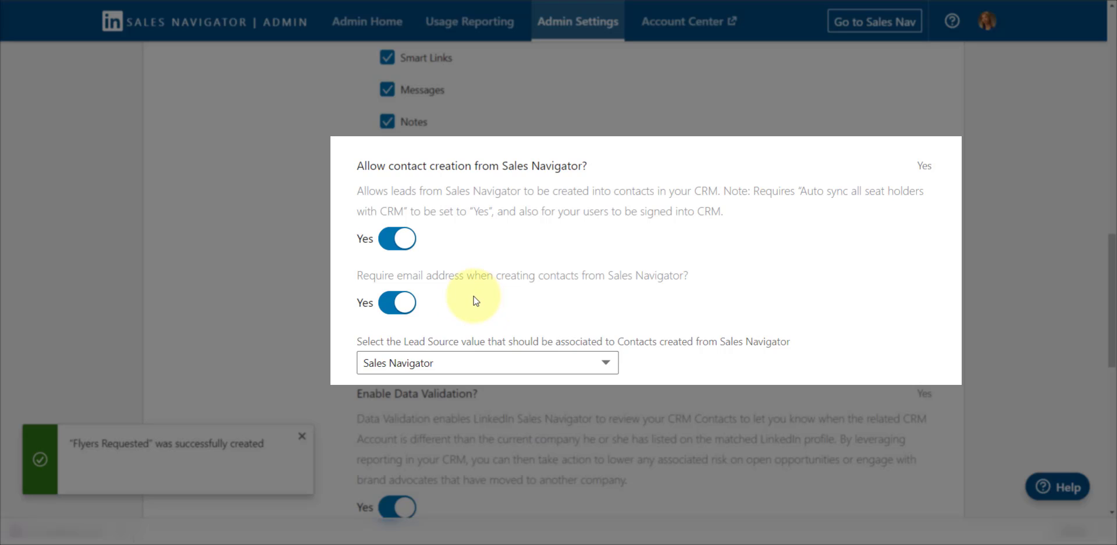
{"action": "scroll", "coordinate": [476, 300], "scroll_direction": "down", "scroll_amount": 2}
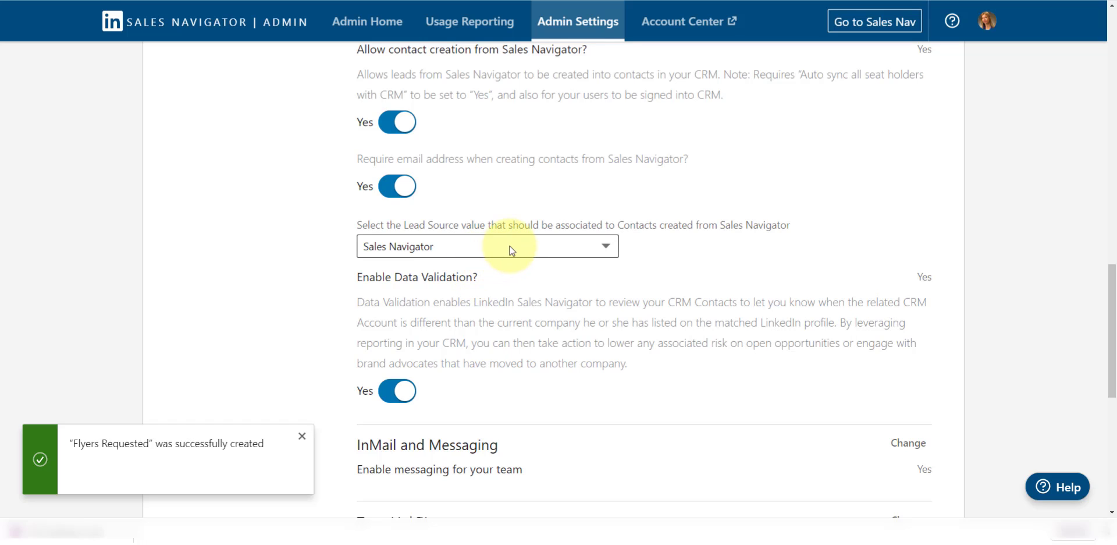
Leave Sales Navigator selected as the Lead Source for contacts created from leads
{"action": "left_click", "coordinate": [511, 251]}
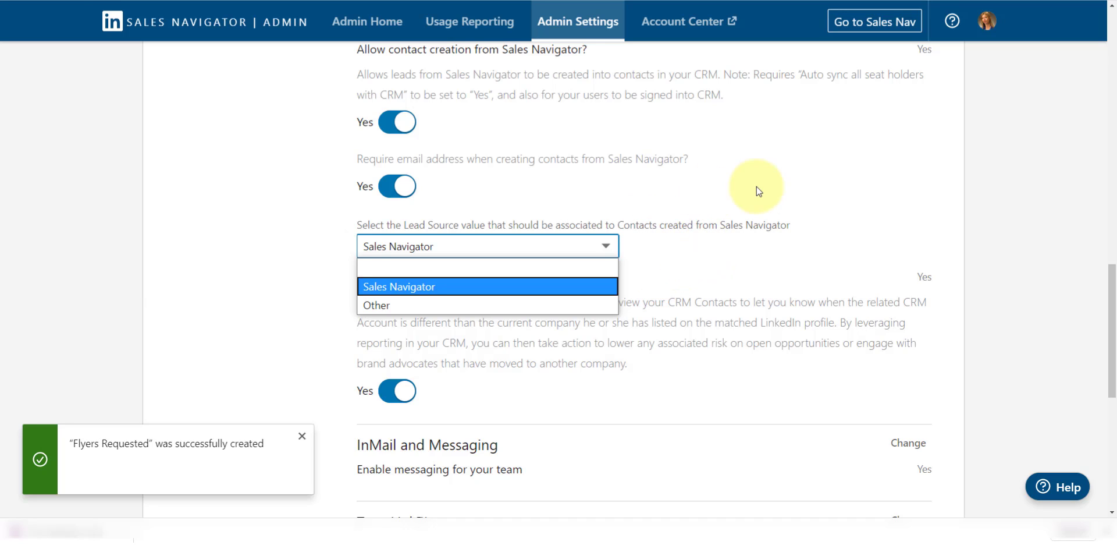
{"action": "left_click", "coordinate": [735, 204]}
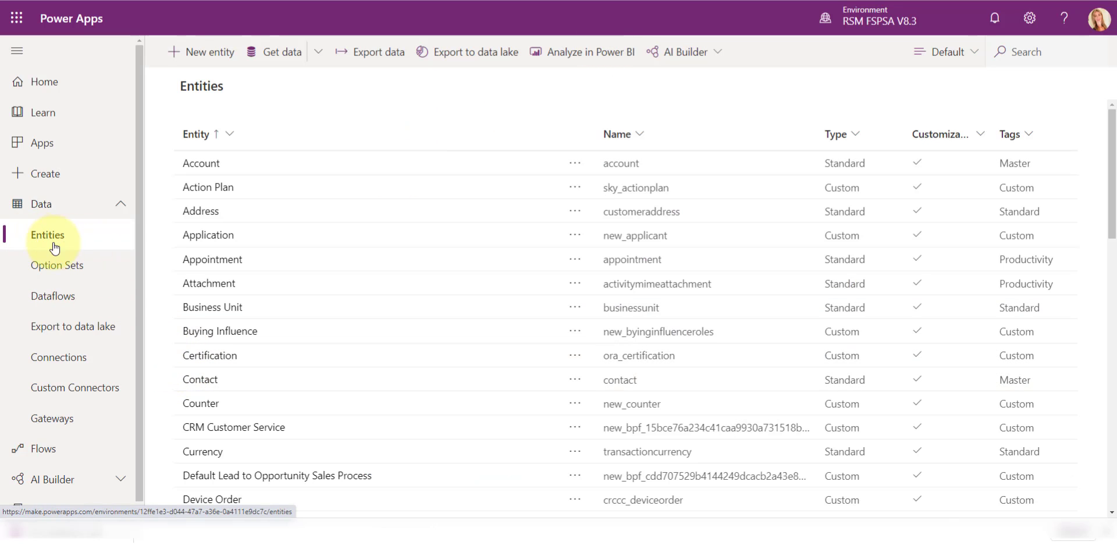
Find the Contact entity in Power Apps by searching entities for 'c'
{"action": "left_click", "coordinate": [1012, 52]}
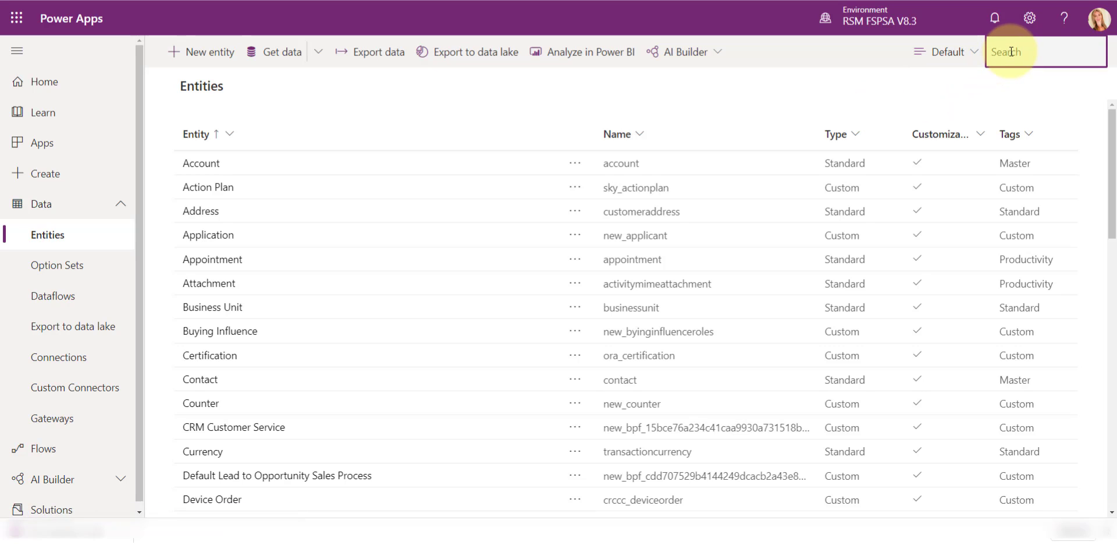
{"action": "type", "text": "conta"}
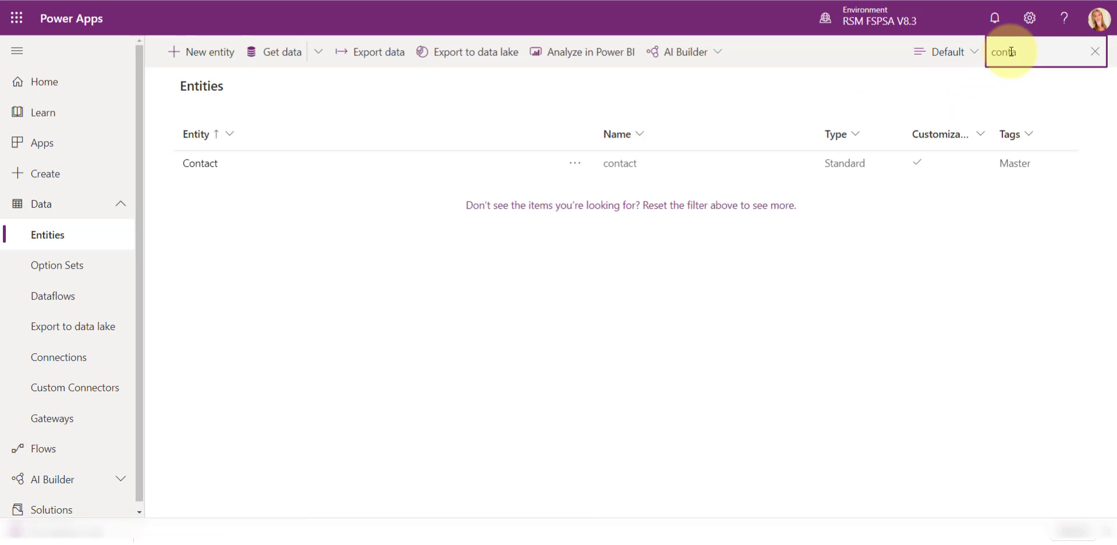
{"action": "left_click", "coordinate": [201, 167]}
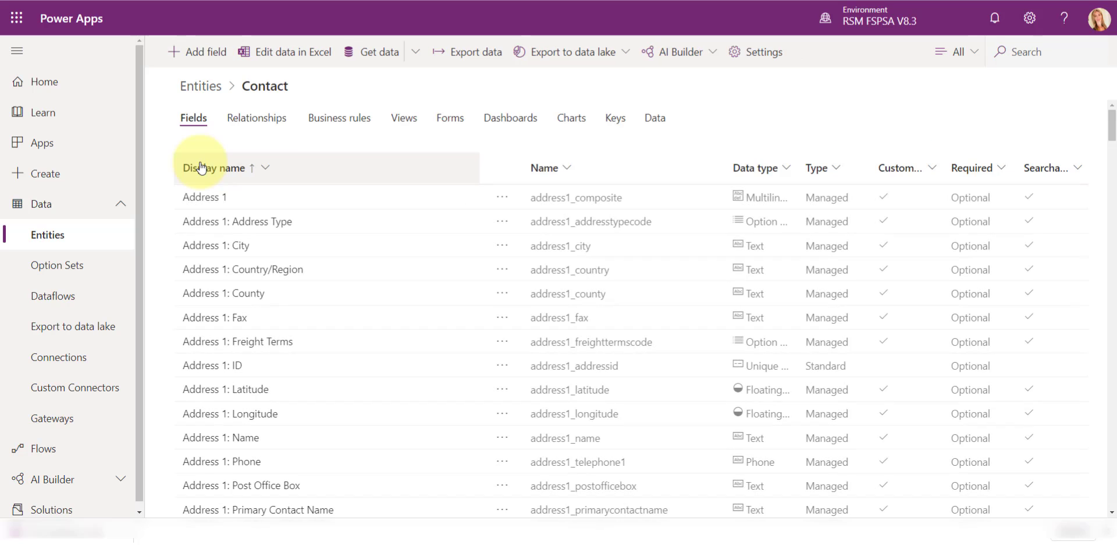
Open the leadsourcecode Lead Source field and view its option set: Sales Navigator and Other
{"action": "left_click", "coordinate": [1042, 52]}
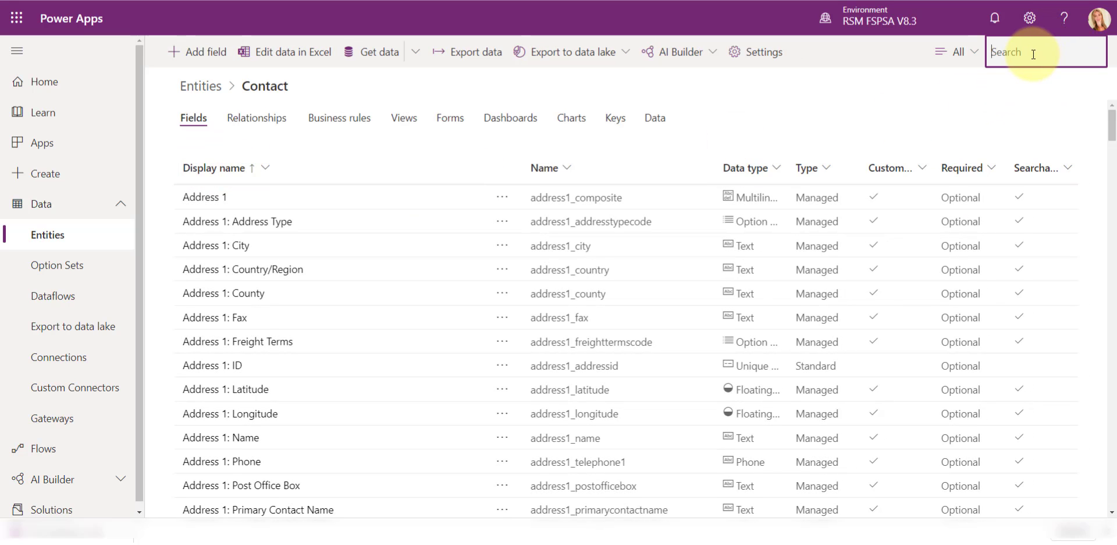
{"action": "type", "text": "leadsourcecode"}
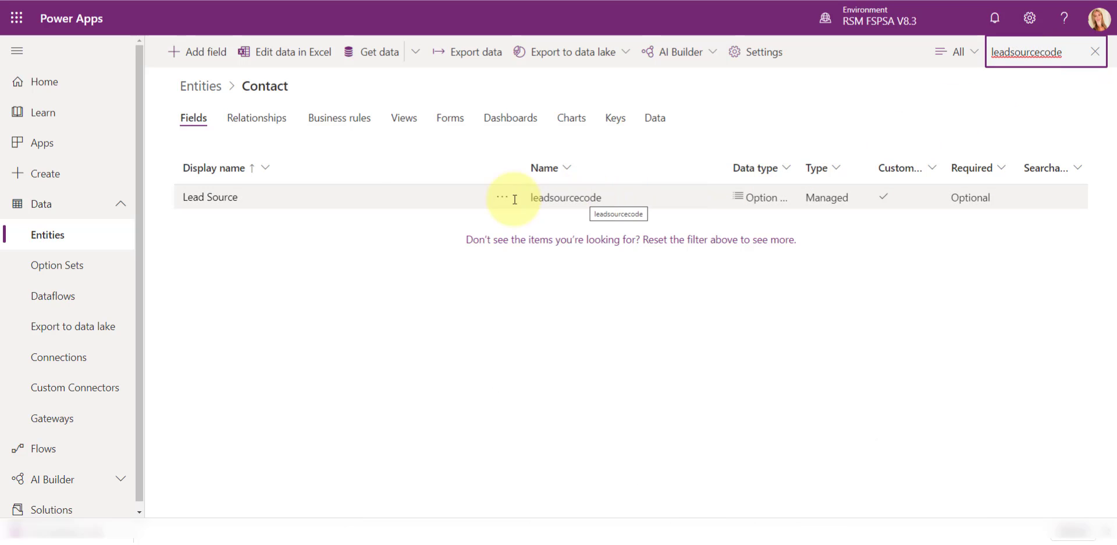
{"action": "left_click", "coordinate": [269, 203]}
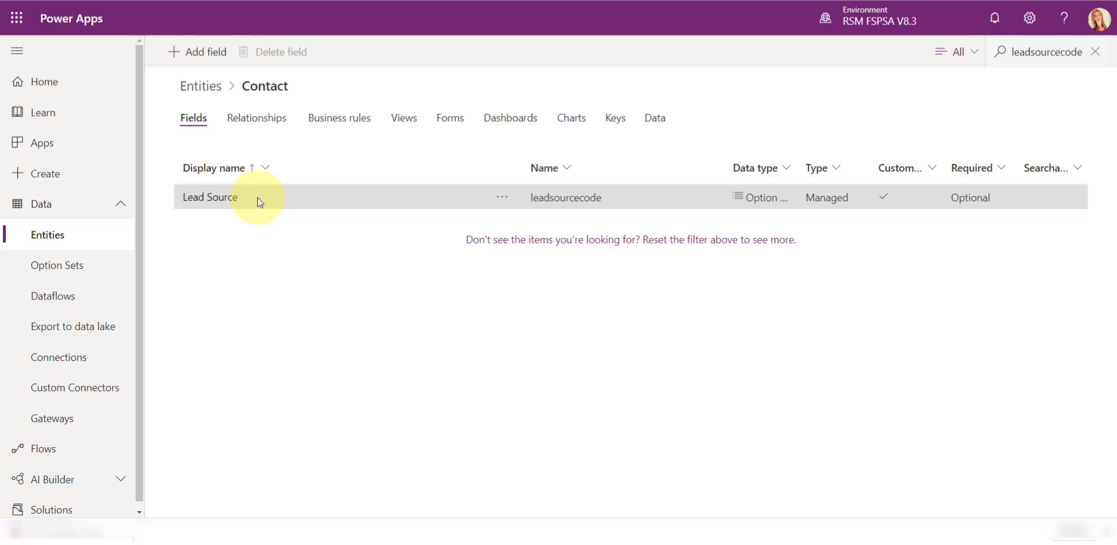
{"action": "left_click", "coordinate": [260, 202]}
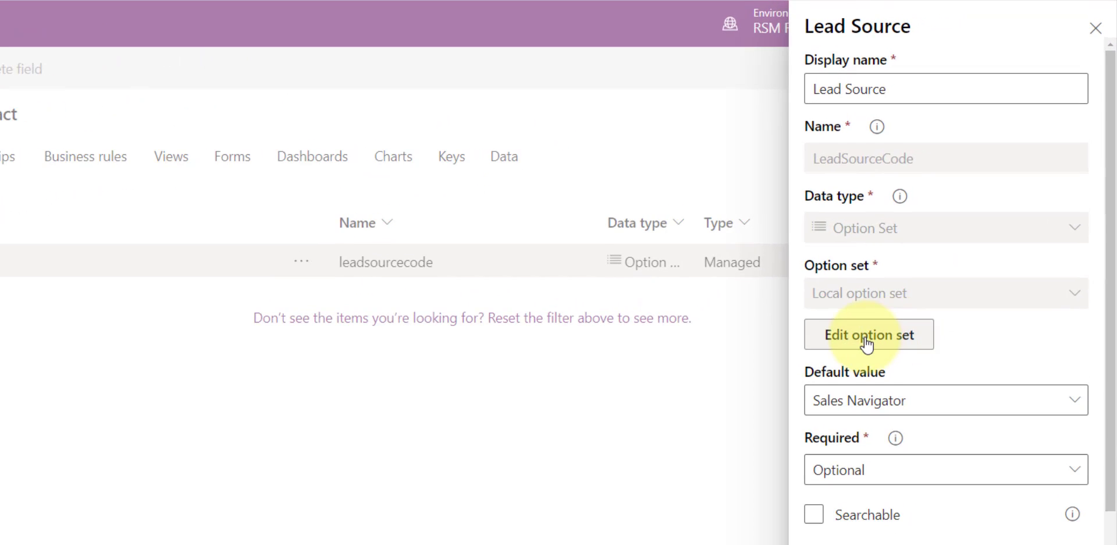
{"action": "left_click", "coordinate": [867, 340]}
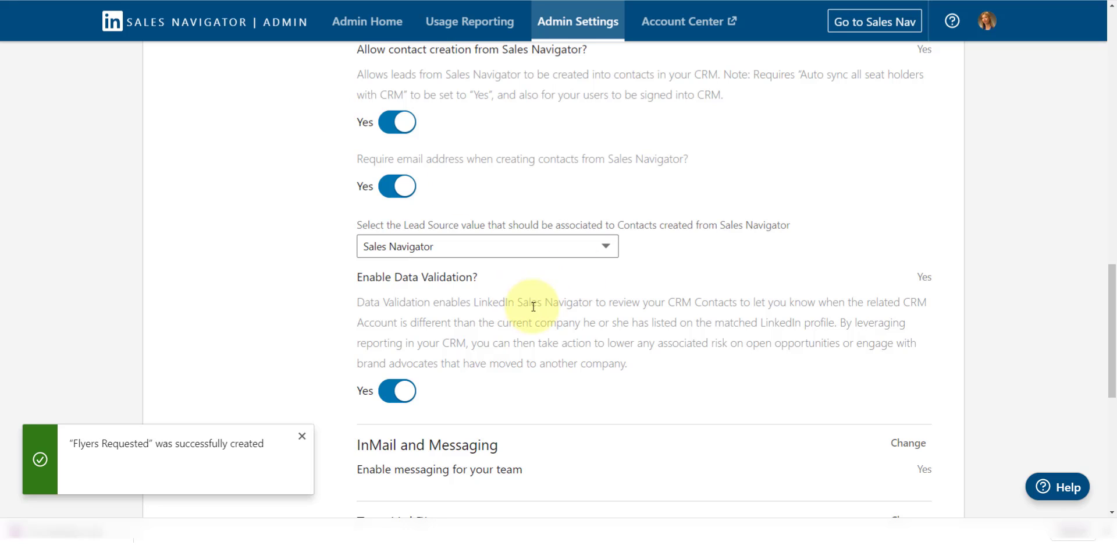
Highlight the note that contact creation requires auto sync, then scroll up to Auto sync
{"action": "scroll", "coordinate": [530, 273], "scroll_direction": "up", "scroll_amount": 2}
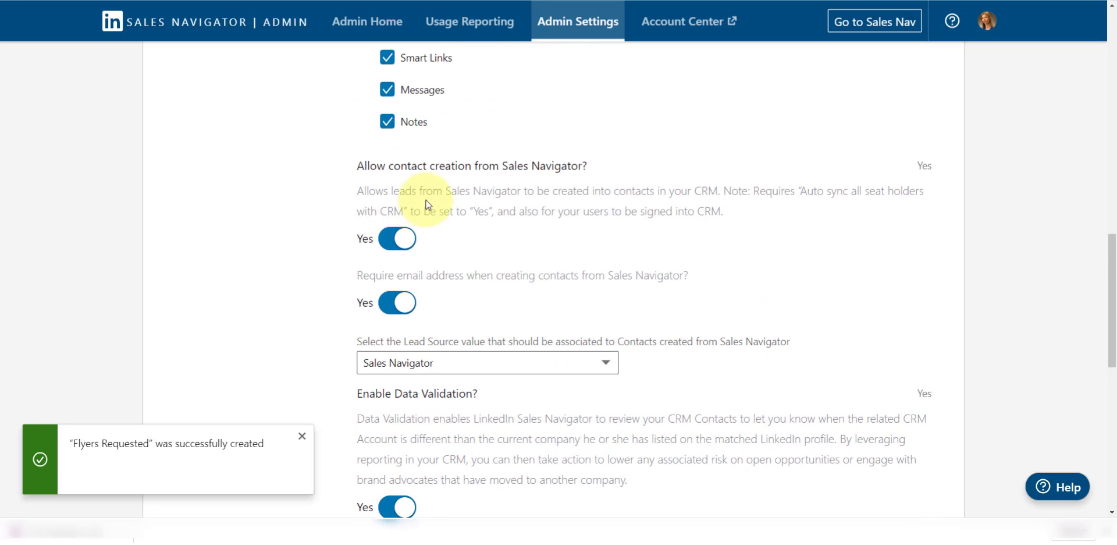
{"action": "scroll", "coordinate": [494, 204], "scroll_direction": "up", "scroll_amount": 1}
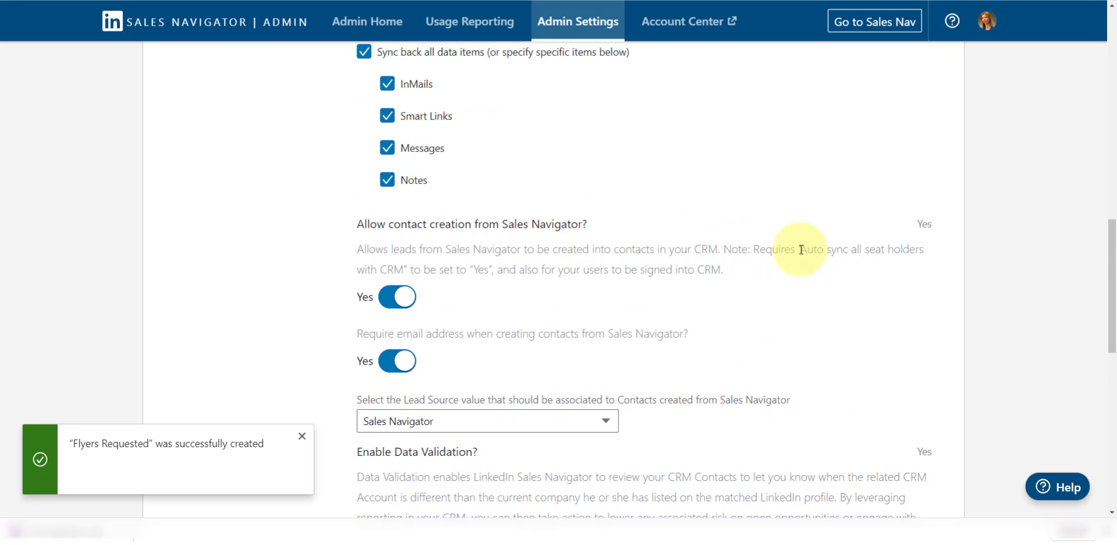
{"action": "left_click_drag", "start_coordinate": [801, 249], "coordinate": [698, 277]}
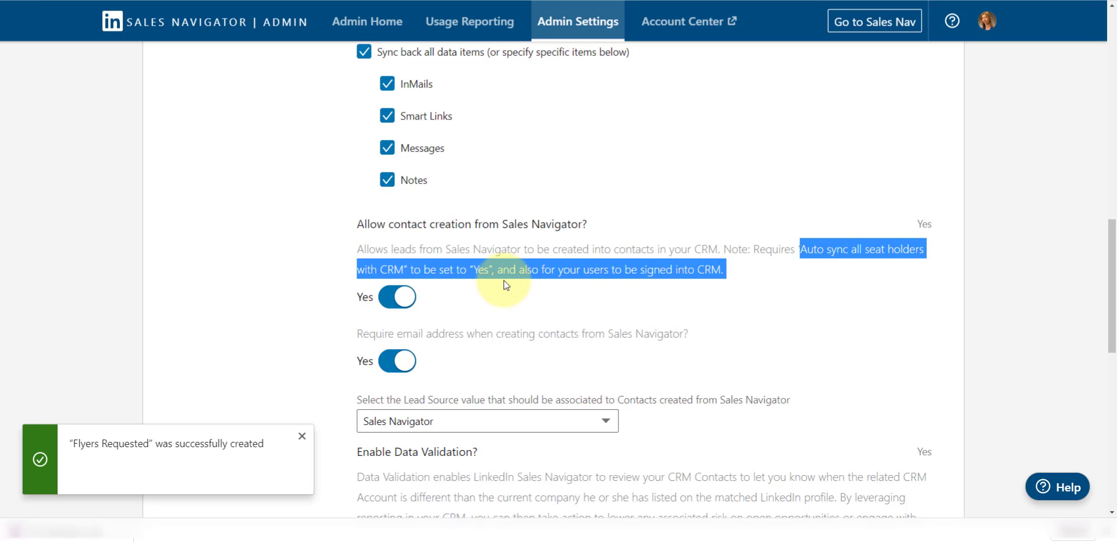
{"action": "scroll", "coordinate": [539, 296], "scroll_direction": "up", "scroll_amount": 6}
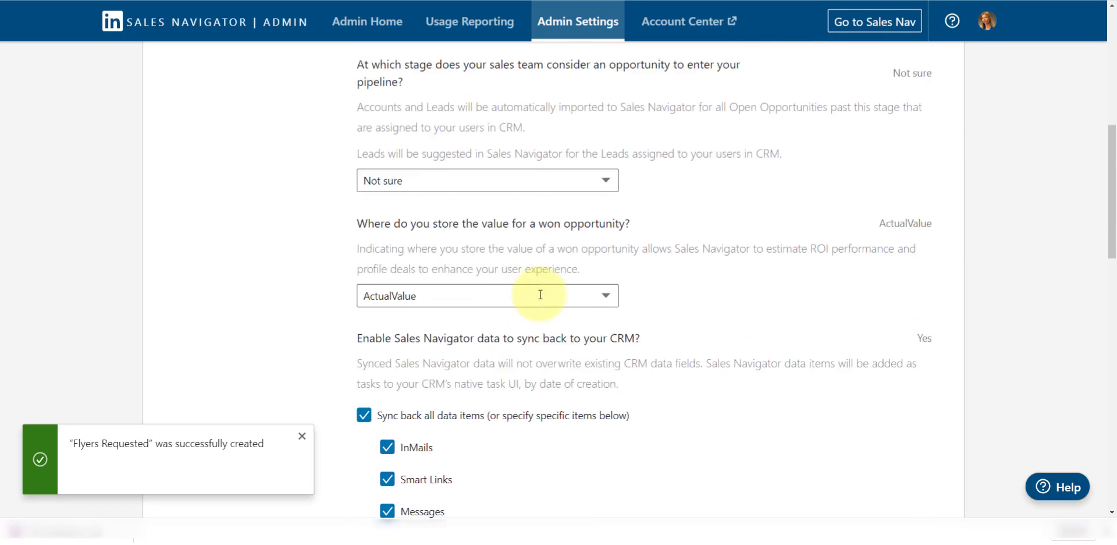
{"action": "scroll", "coordinate": [540, 295], "scroll_direction": "up", "scroll_amount": 4}
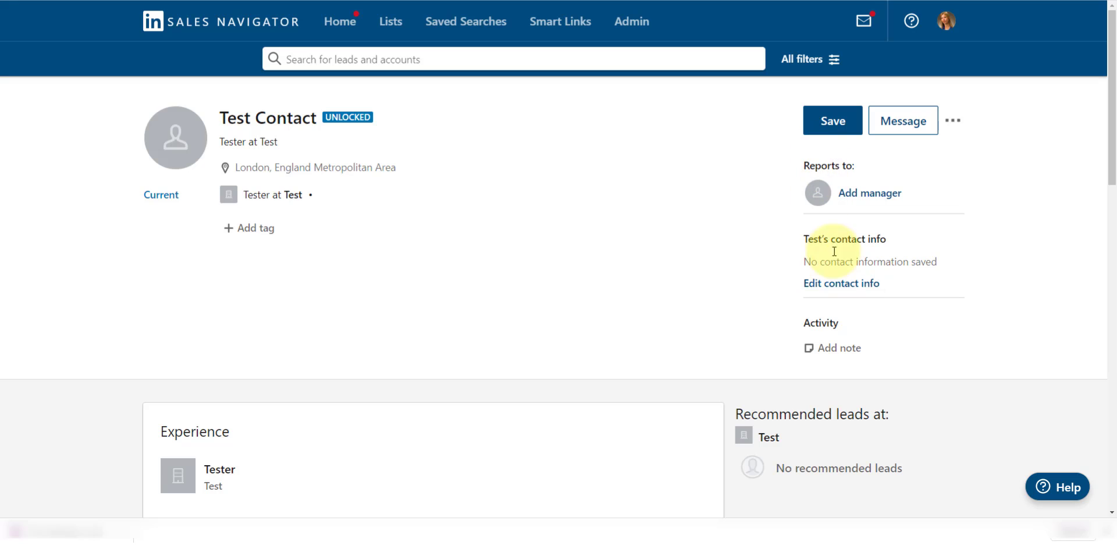
Check Test Contact's empty contact info, then show the lead's additional actions menu
{"action": "left_click", "coordinate": [841, 283]}
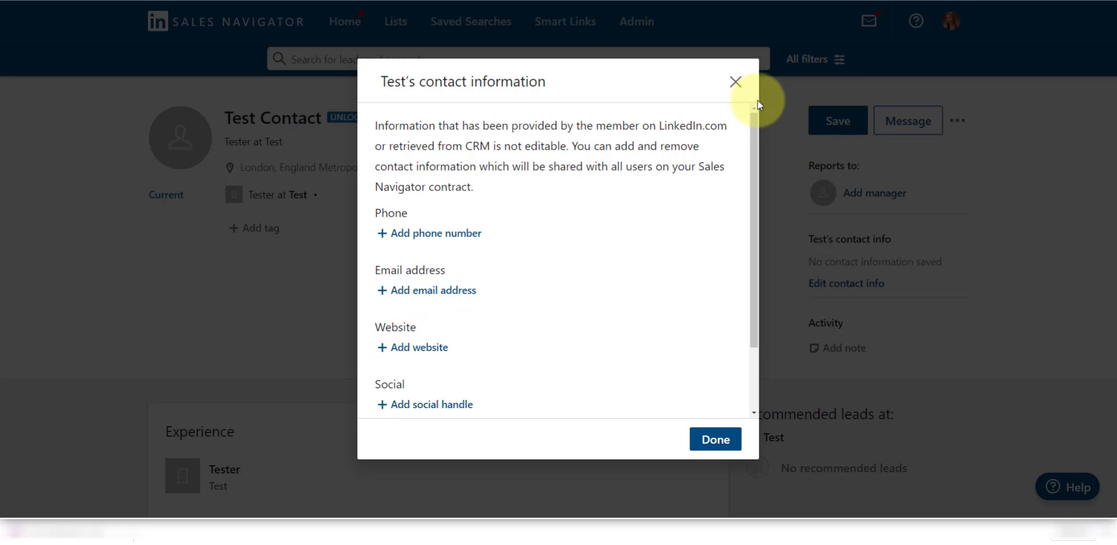
{"action": "left_click", "coordinate": [736, 82]}
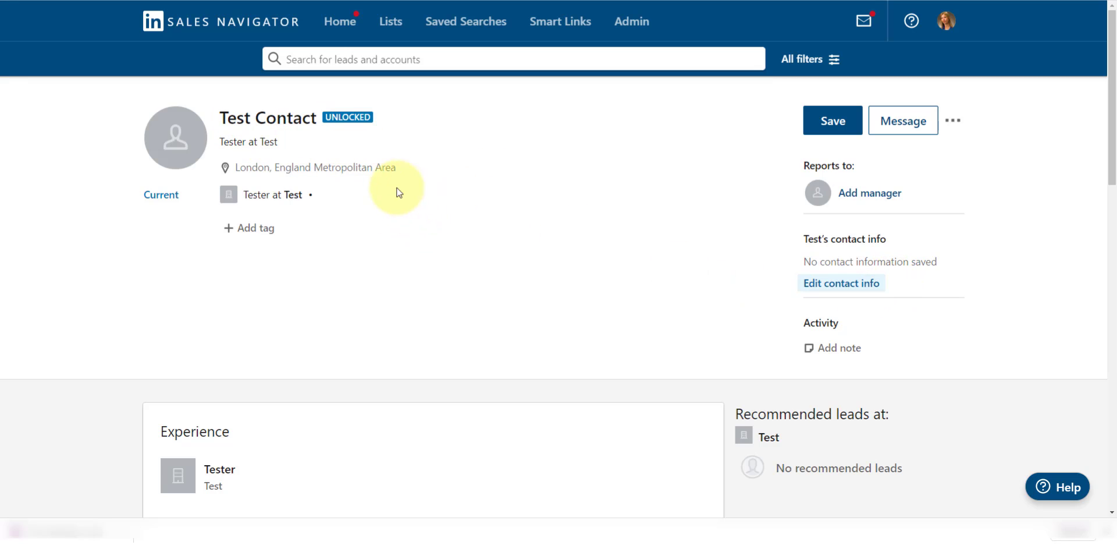
{"action": "left_click", "coordinate": [955, 122]}
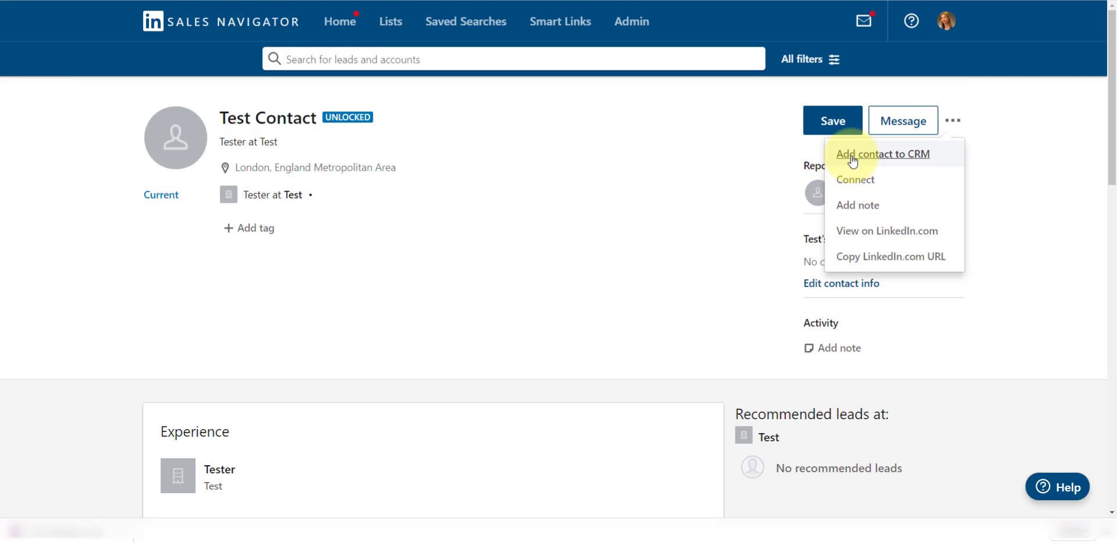
Start adding Test Contact to the CRM with account A. Datum Corporation, found by searching 'a. d'
{"action": "left_click", "coordinate": [882, 155]}
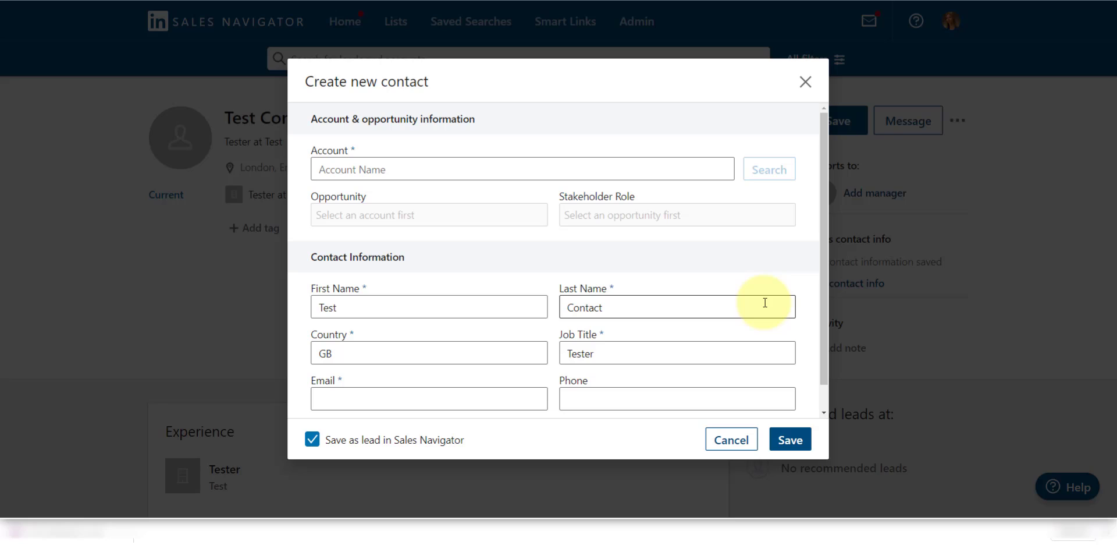
{"action": "left_click", "coordinate": [521, 169]}
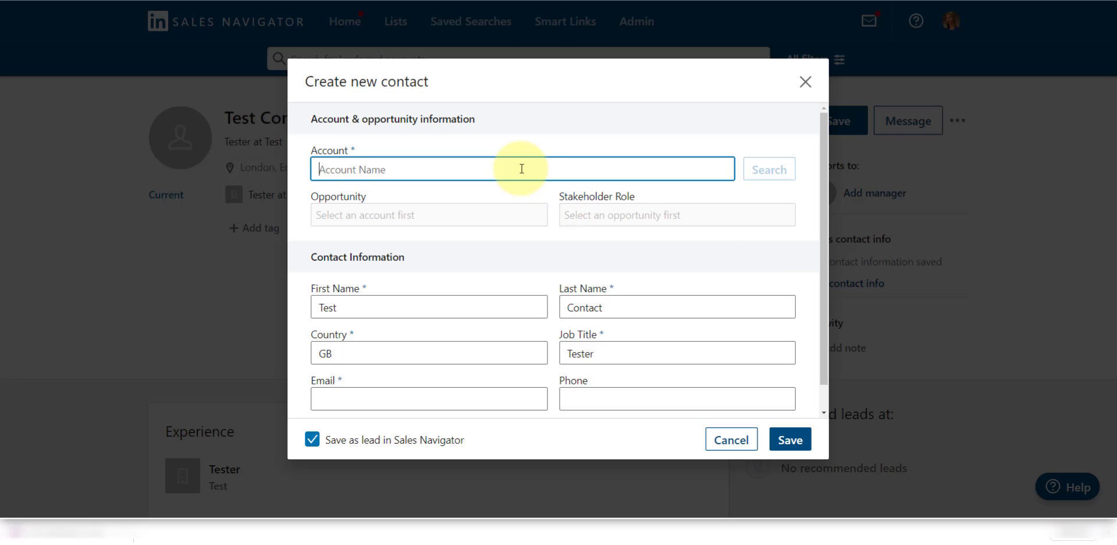
{"action": "type", "text": "a. da"}
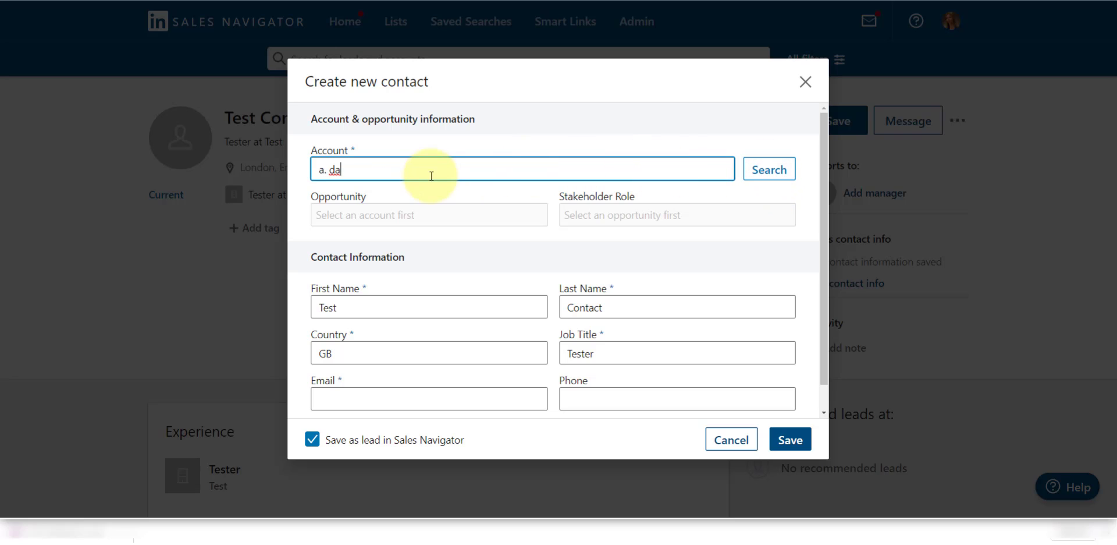
{"action": "left_click", "coordinate": [772, 173]}
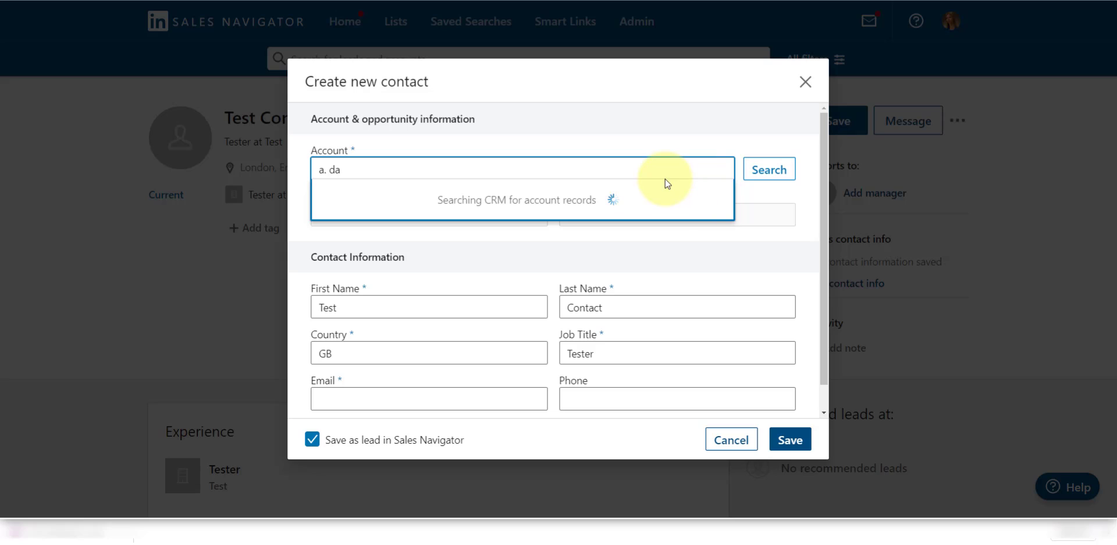
{"action": "left_click", "coordinate": [392, 204]}
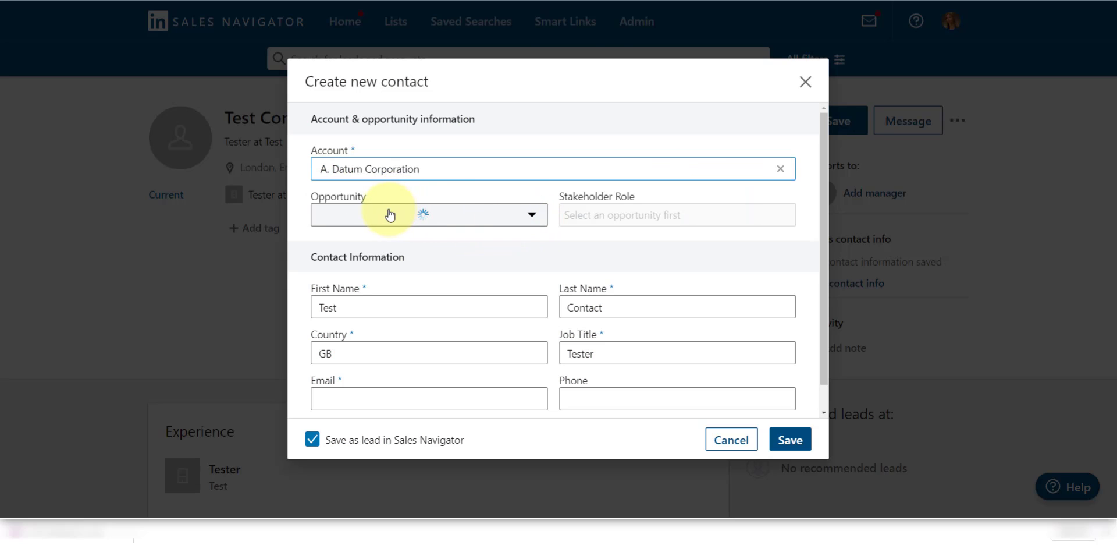
Set the opportunity to Product Order A. Datum and the stakeholder role to Champion
{"action": "left_click", "coordinate": [514, 219]}
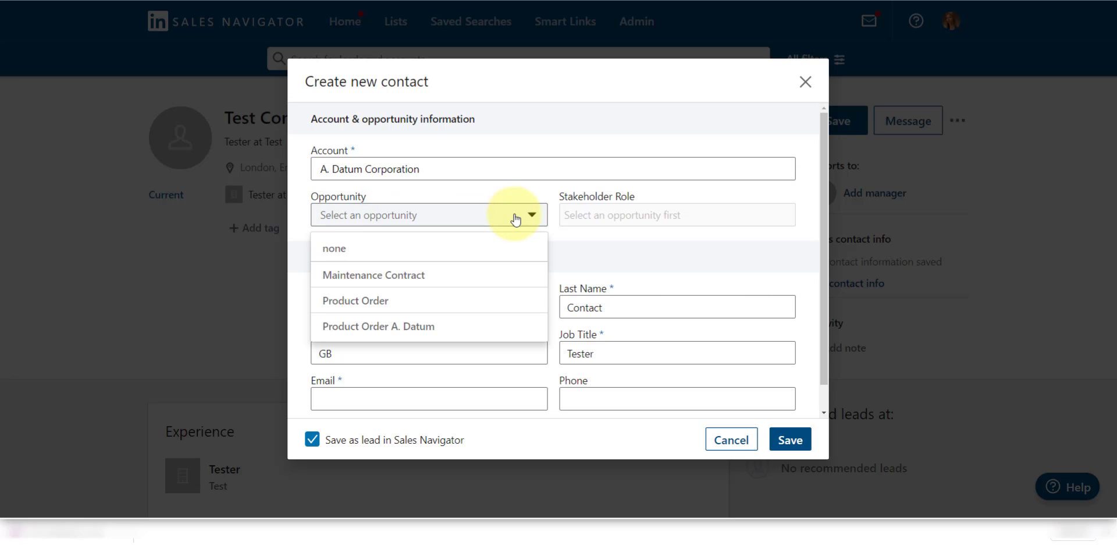
{"action": "left_click", "coordinate": [417, 331]}
{"action": "left_click", "coordinate": [711, 222]}
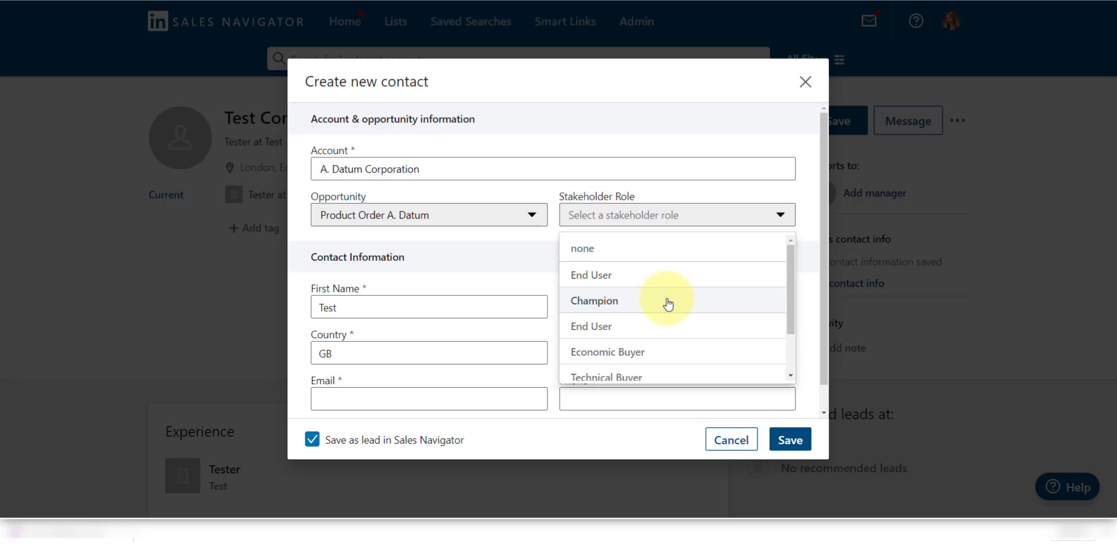
{"action": "scroll", "coordinate": [653, 313], "scroll_direction": "down", "scroll_amount": 2}
{"action": "scroll", "coordinate": [653, 310], "scroll_direction": "up", "scroll_amount": 2}
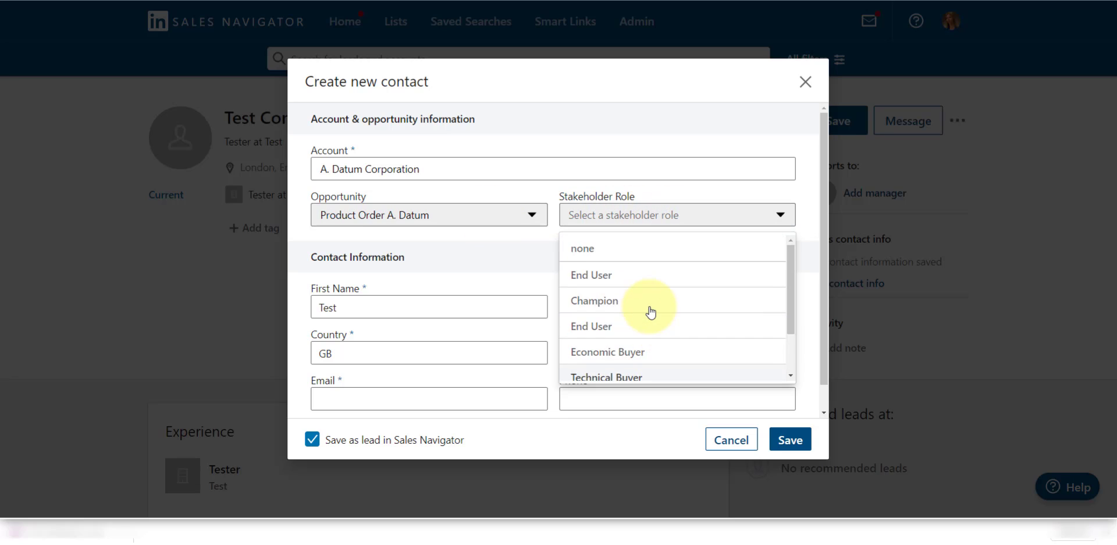
{"action": "left_click", "coordinate": [636, 301]}
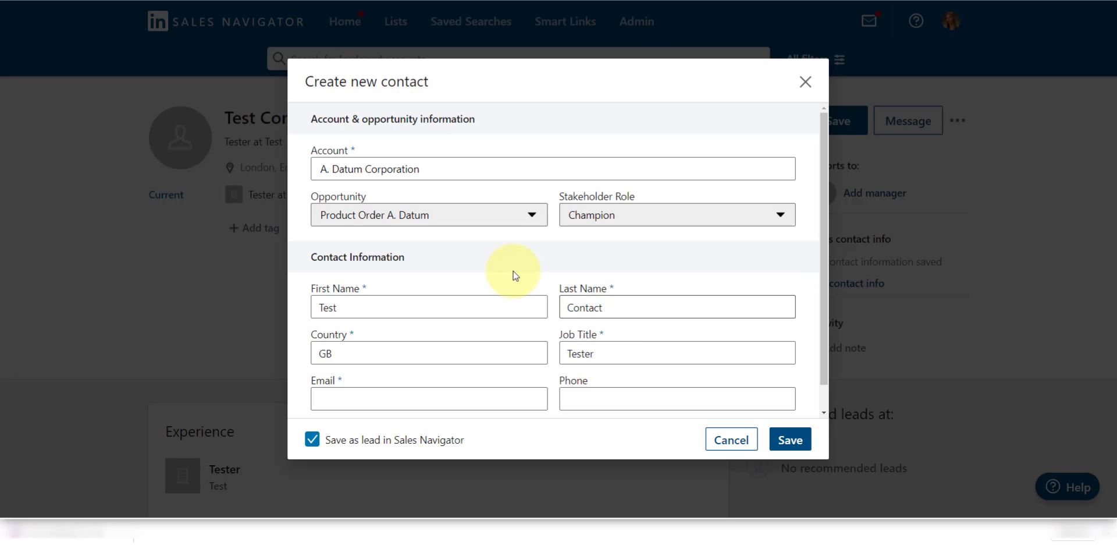
Review the prefilled name and country fields, then enter the contact's e-mail and phone number
{"action": "scroll", "coordinate": [477, 268], "scroll_direction": "down", "scroll_amount": 1}
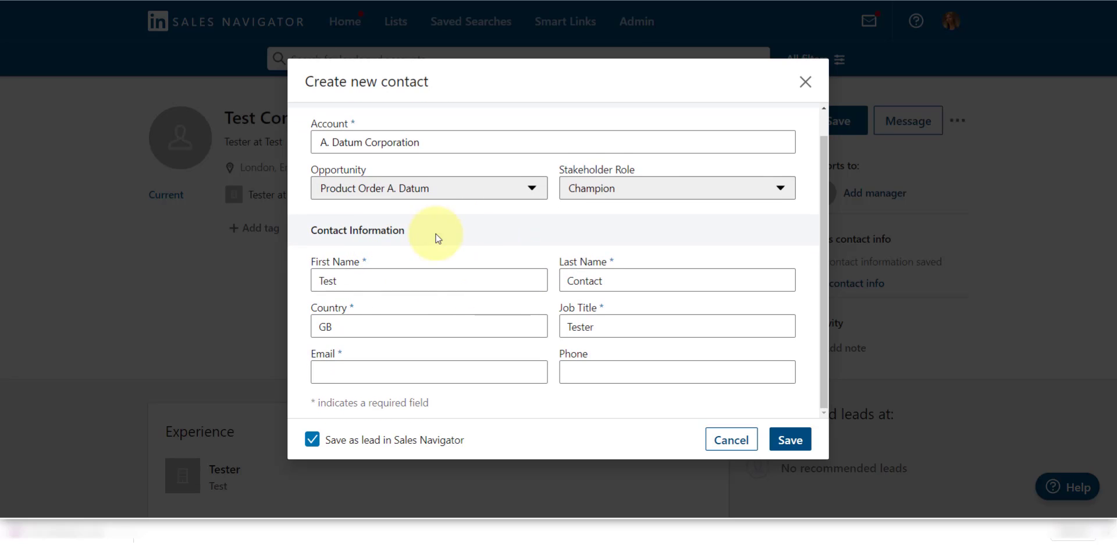
{"action": "double_click", "coordinate": [360, 277]}
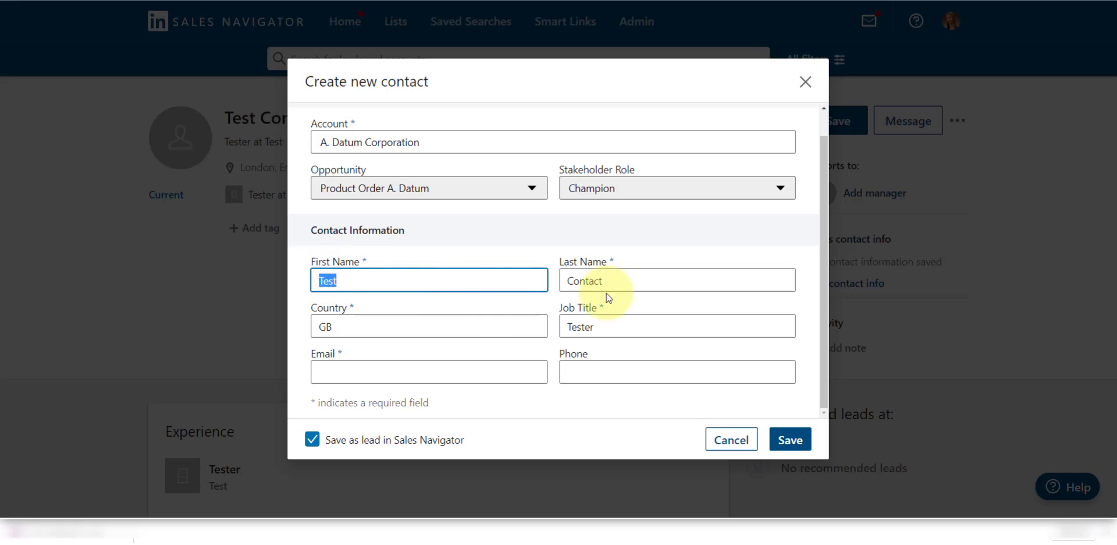
{"action": "key", "text": "Tab"}
{"action": "key", "text": "Tab"}
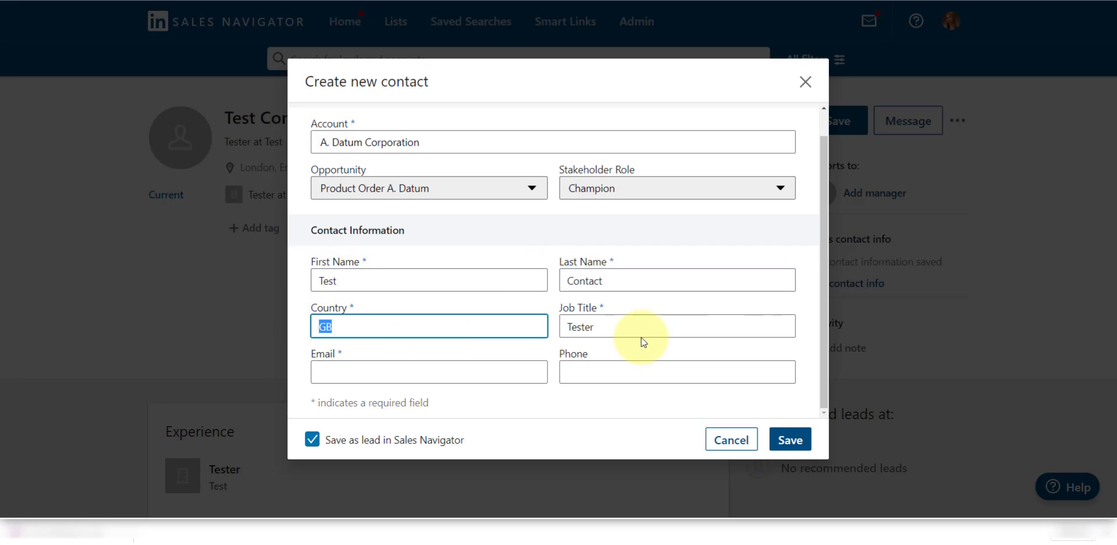
{"action": "key", "text": "Tab"}
{"action": "left_click", "coordinate": [491, 373]}
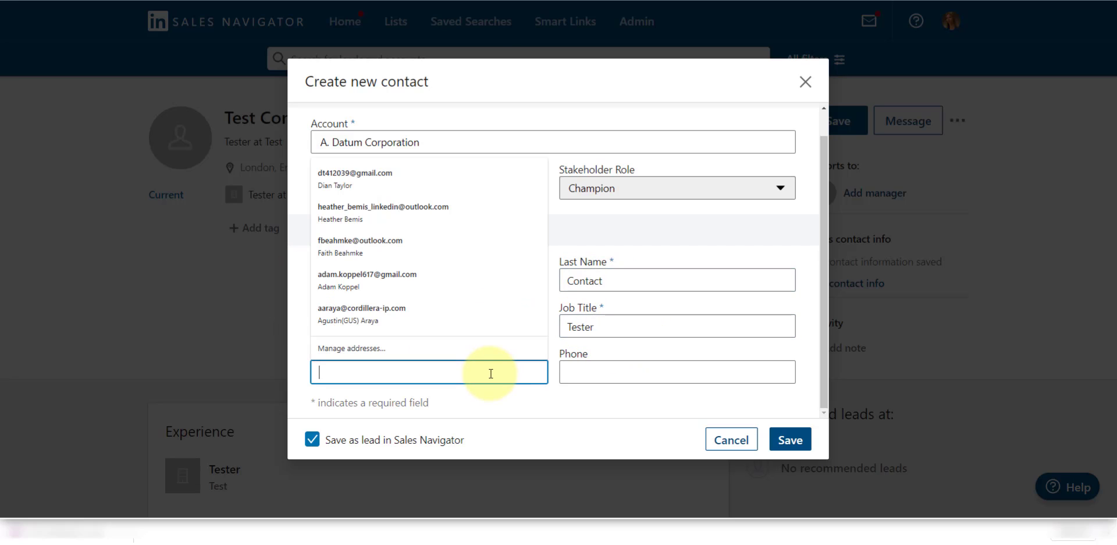
{"action": "type", "text": "email@email.com"}
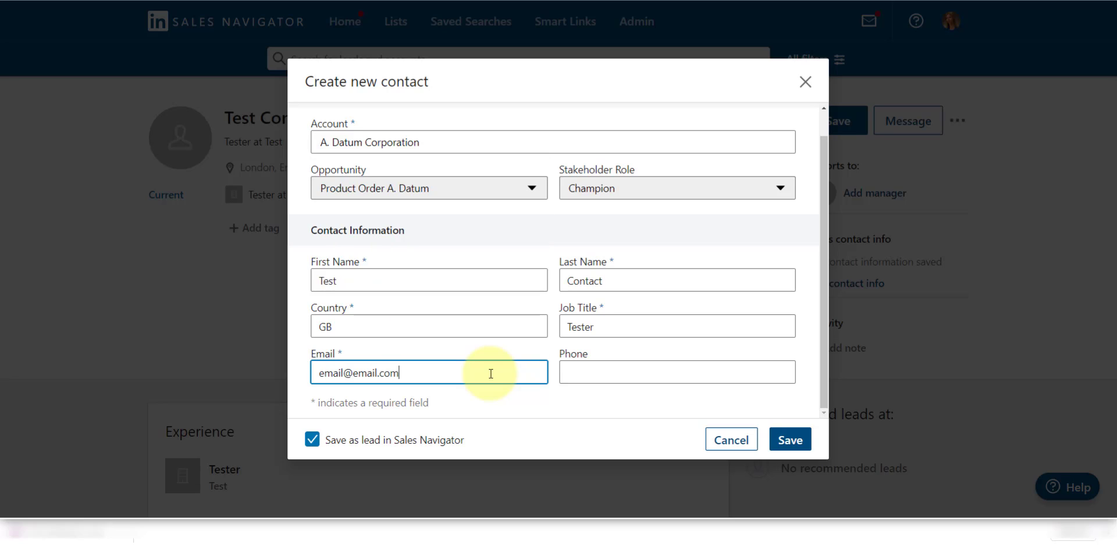
{"action": "left_click", "coordinate": [648, 375]}
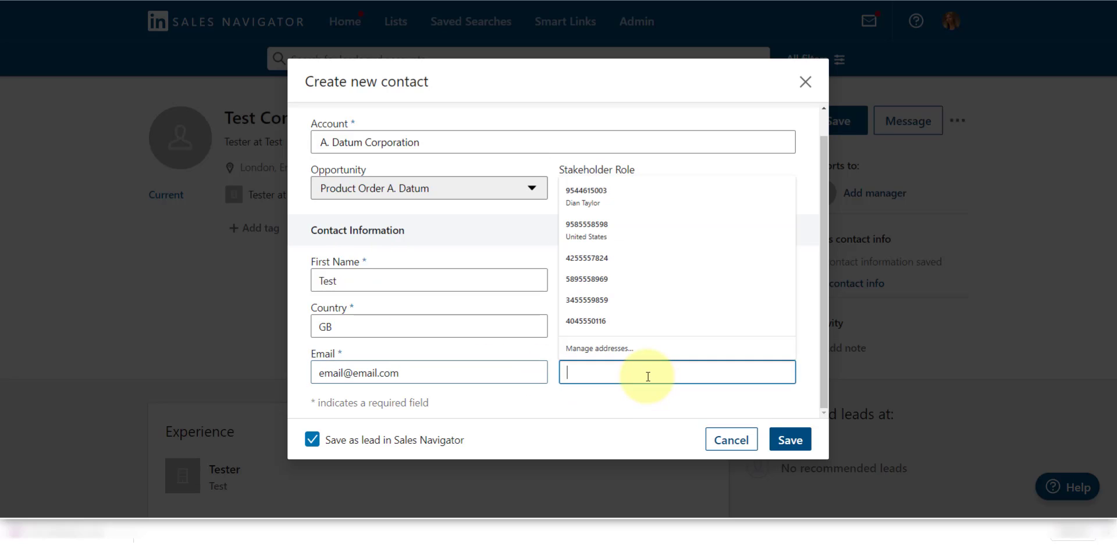
{"action": "type", "text": "123-555-6789"}
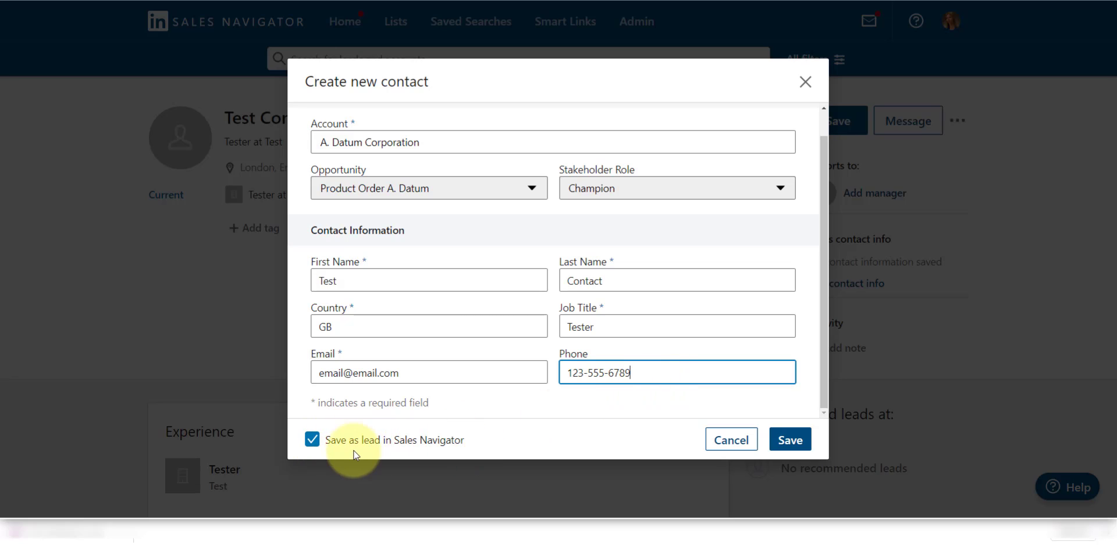
Keep 'Save as lead in Sales Navigator' checked and save Test Contact to the CRM
{"action": "left_click", "coordinate": [312, 440]}
{"action": "left_click", "coordinate": [312, 440]}
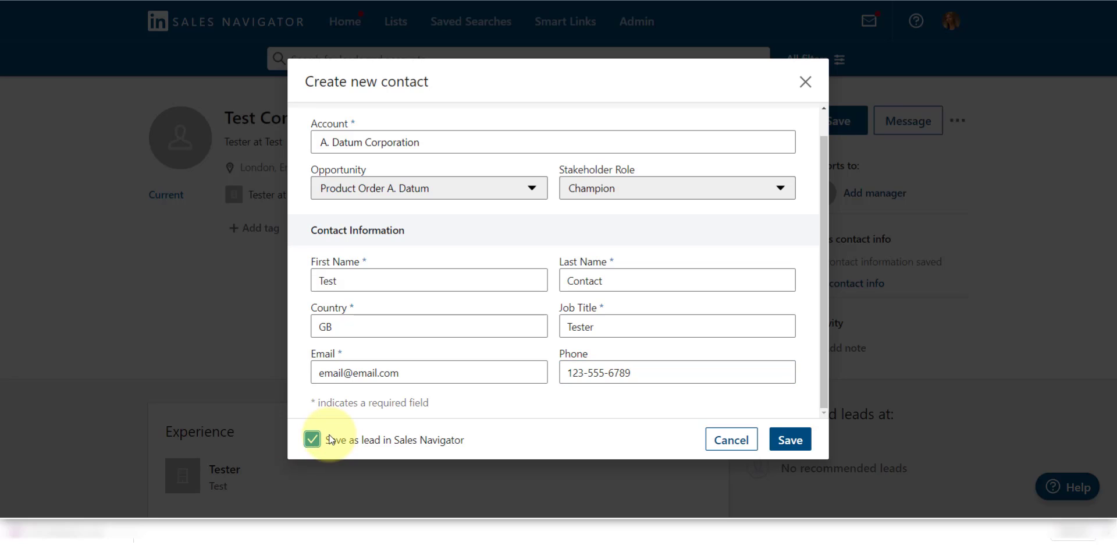
{"action": "left_click", "coordinate": [312, 440]}
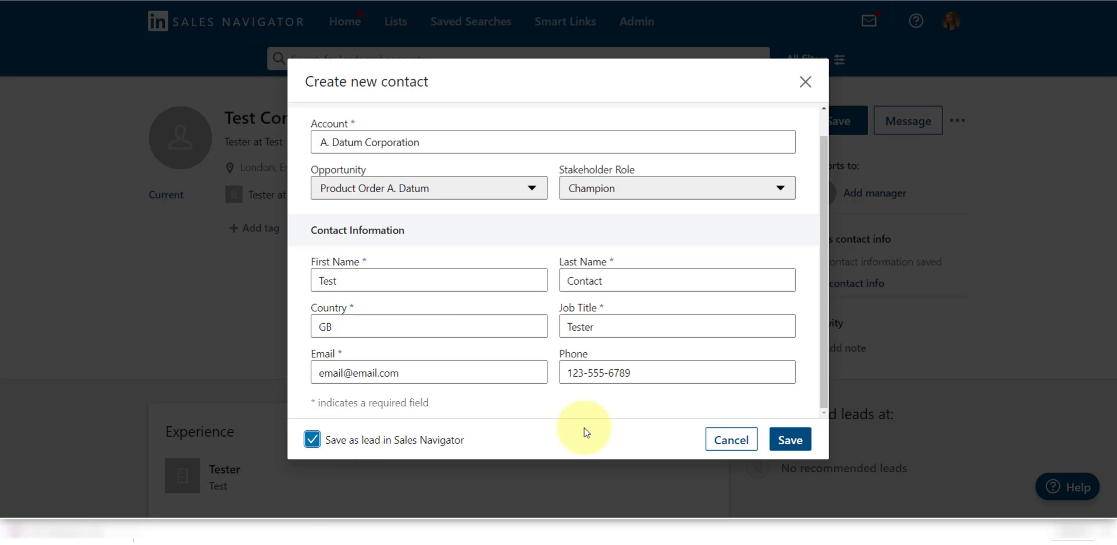
{"action": "left_click", "coordinate": [788, 442]}
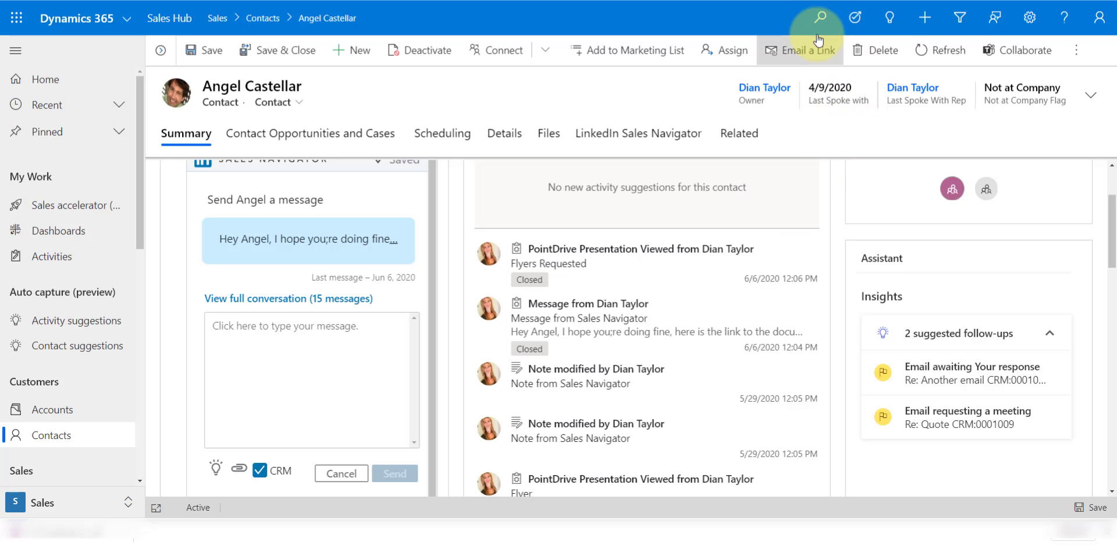
Search Dynamics 365 for 'test', filter to records modified Today, and open the Test Contact record
{"action": "left_click", "coordinate": [818, 18]}
{"action": "type", "text": "te"}
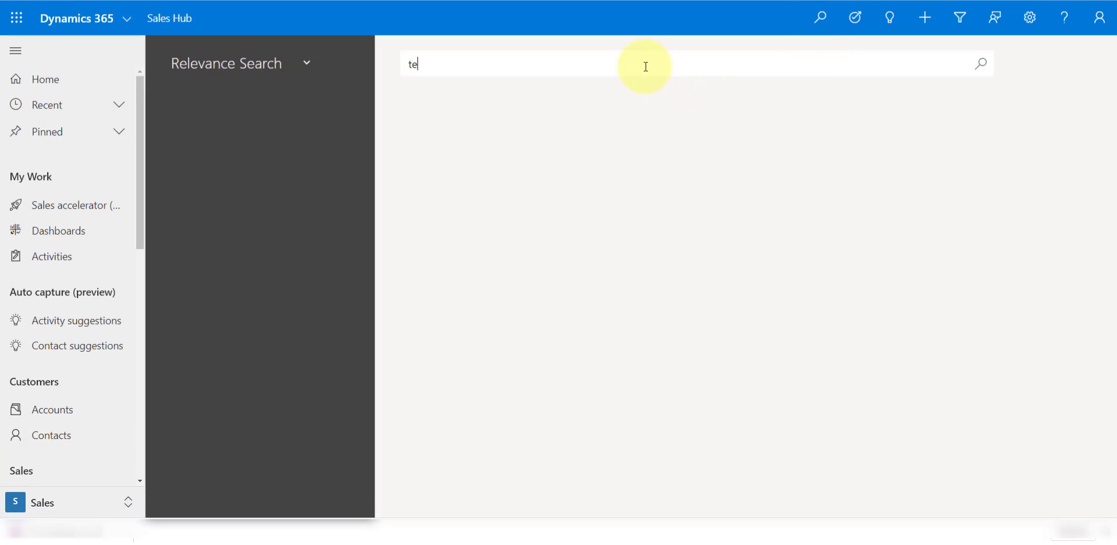
{"action": "type", "text": "st"}
{"action": "key", "text": "Return"}
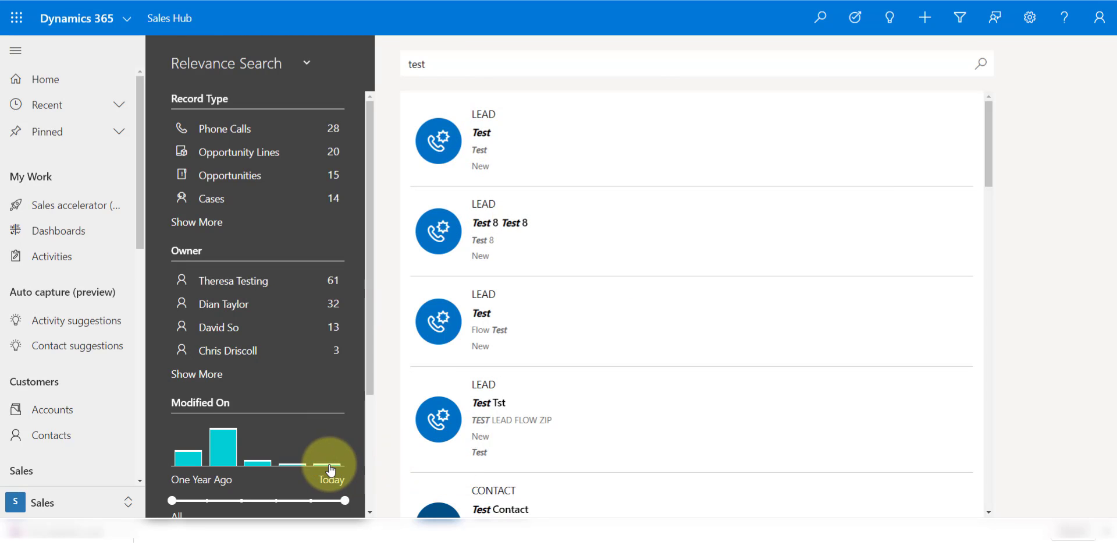
{"action": "left_click", "coordinate": [327, 464]}
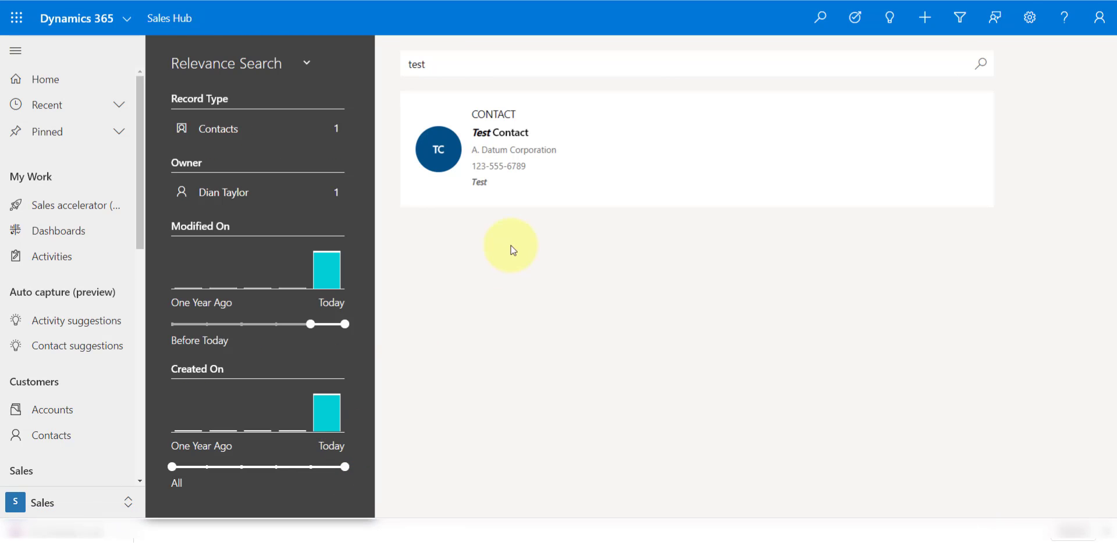
{"action": "left_click", "coordinate": [501, 157]}
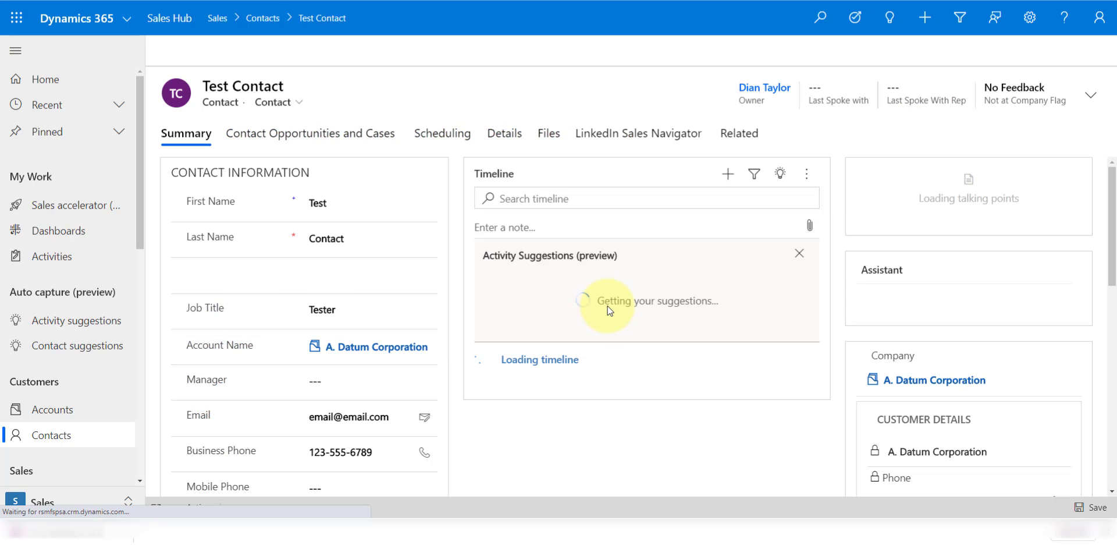
{"action": "scroll", "coordinate": [477, 288], "scroll_direction": "down", "scroll_amount": 1}
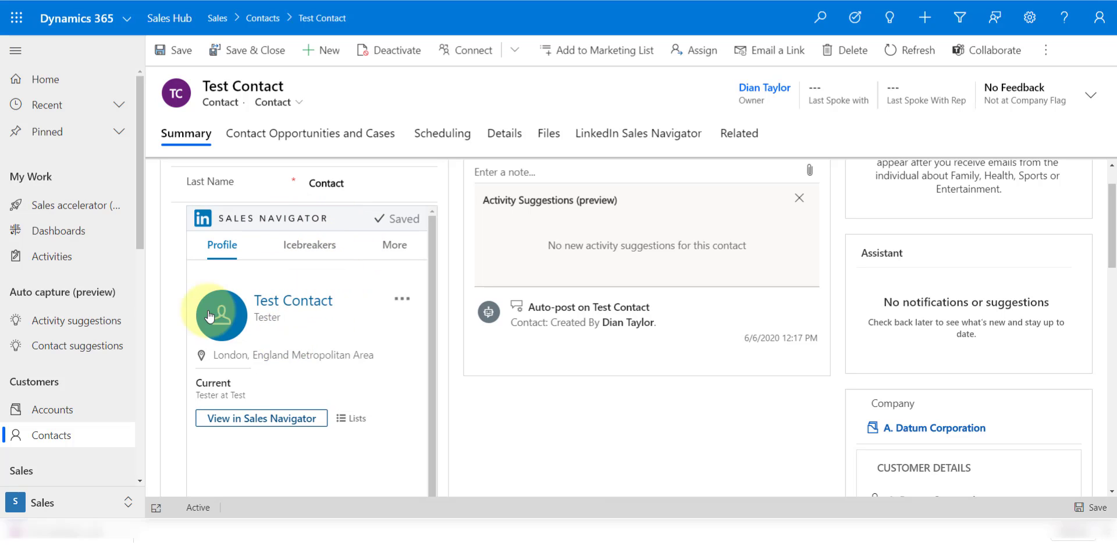
{"action": "scroll", "coordinate": [344, 353], "scroll_direction": "up", "scroll_amount": 1}
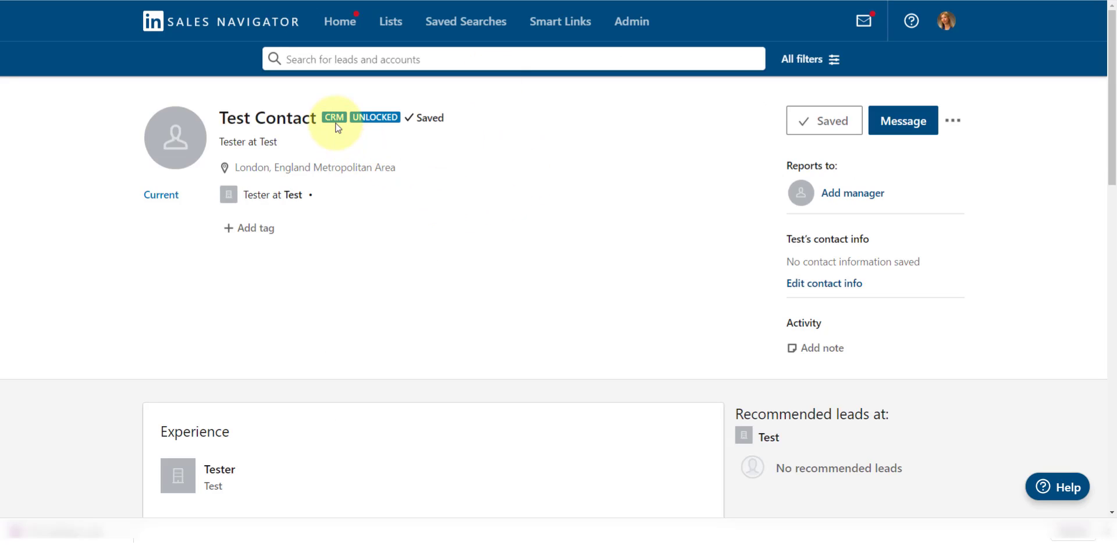
{"action": "mouse_move", "coordinate": [332, 123]}
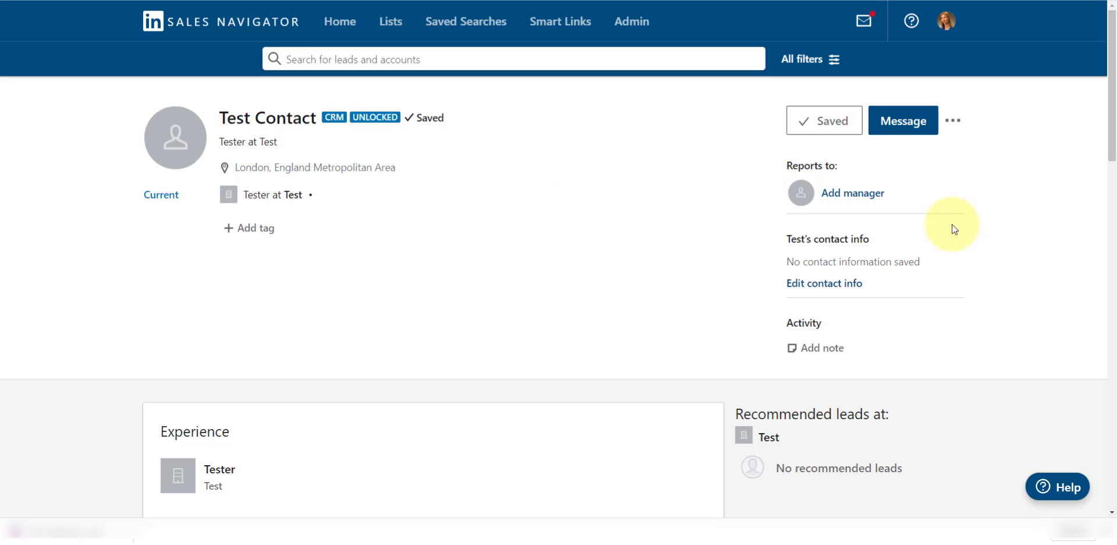
Add the note 'Here is my note' to Test Contact with Copy to CRM switched on
{"action": "left_click", "coordinate": [822, 349]}
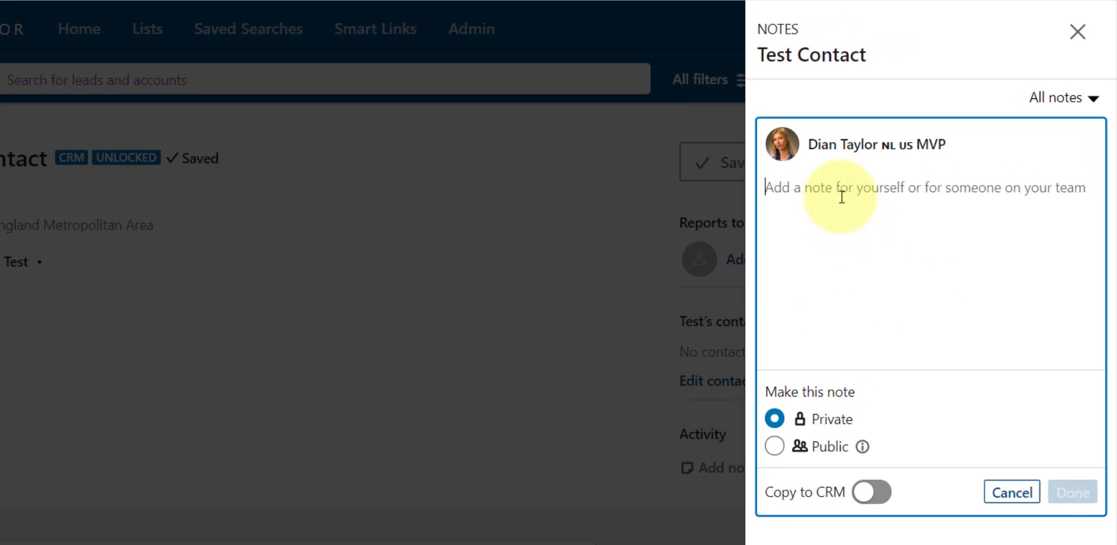
{"action": "type", "text": "Here is my"}
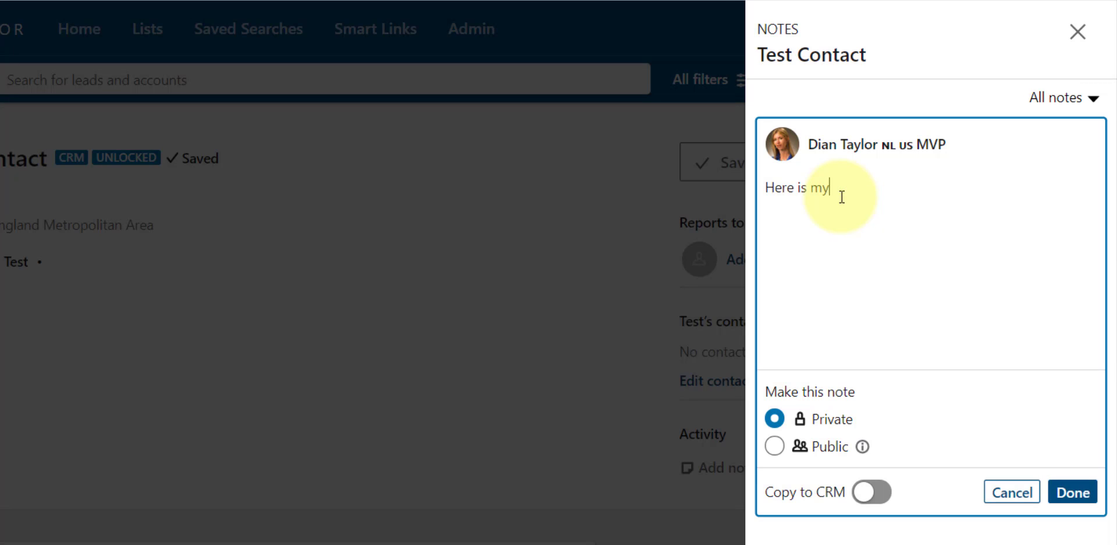
{"action": "type", "text": " note"}
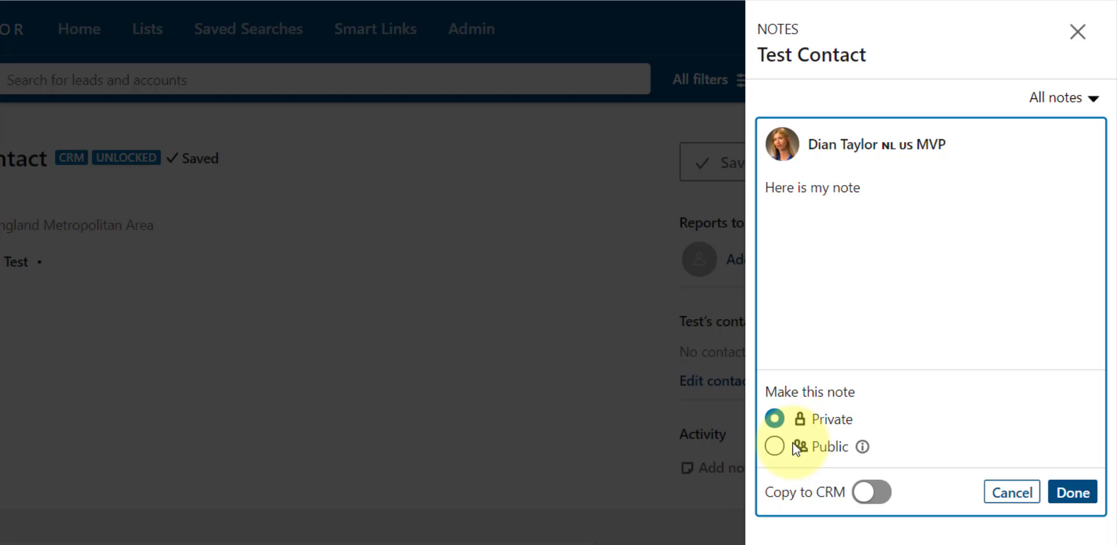
{"action": "left_click", "coordinate": [875, 499]}
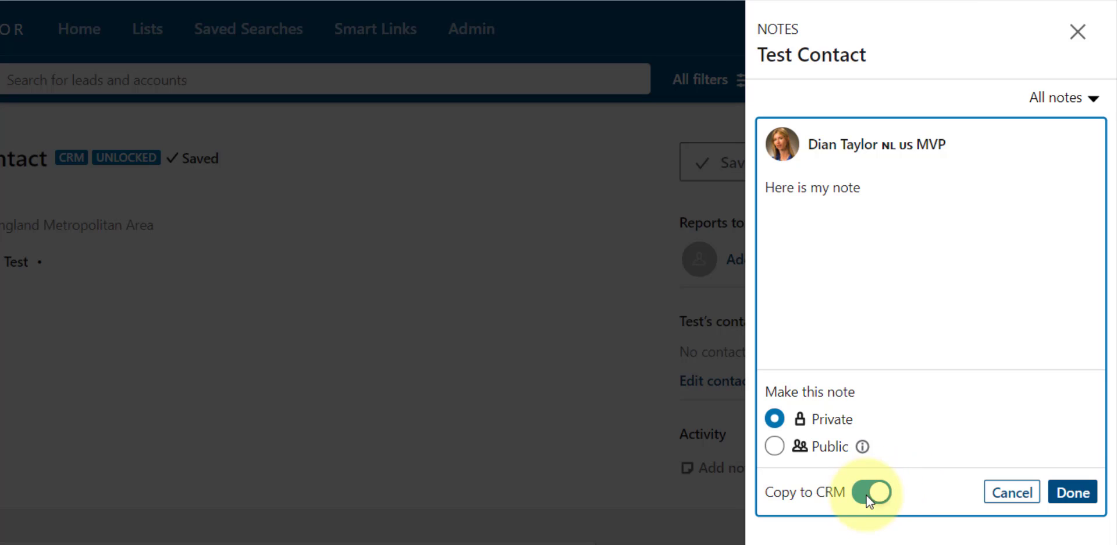